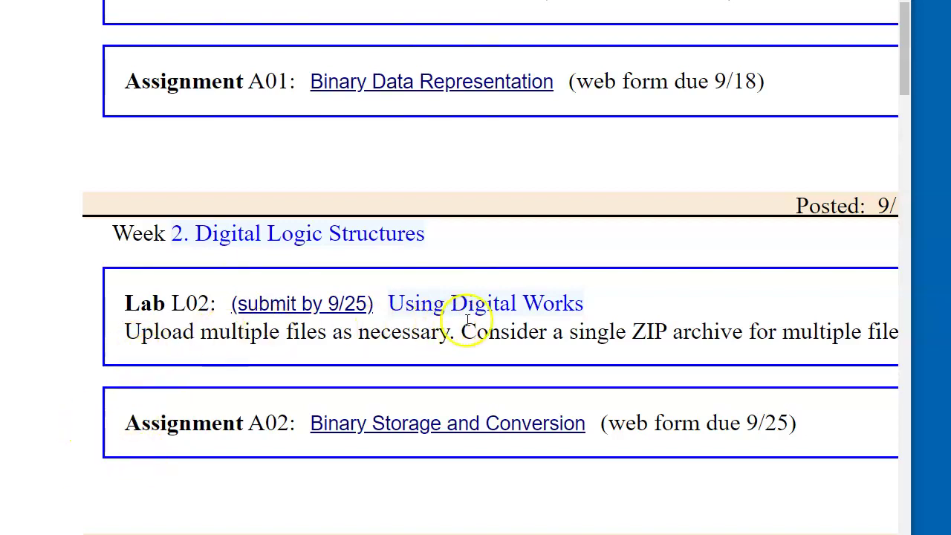
# Look over the Using Digital Works lab document and the lab L02 upload form from the course schedule
pyautogui.click(497, 315)
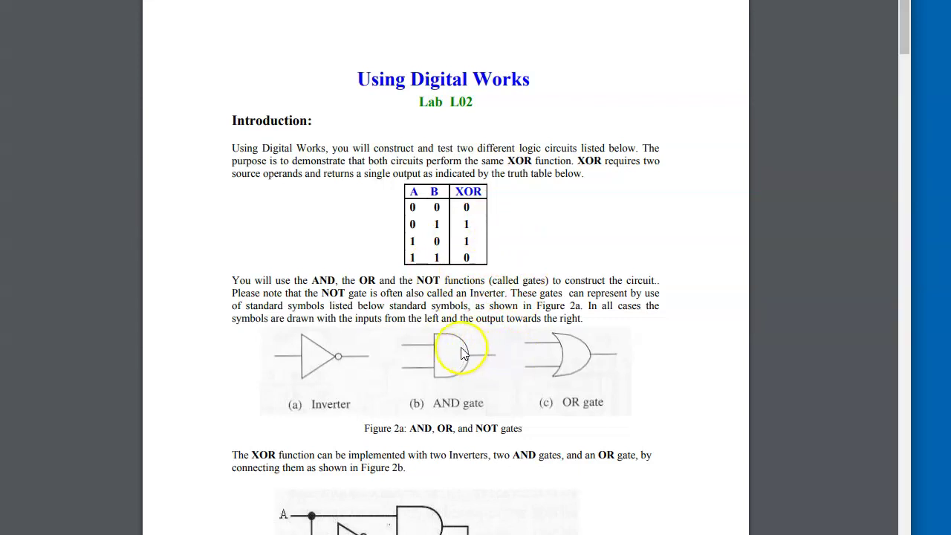
pyautogui.hotkey('alt', 'Left')
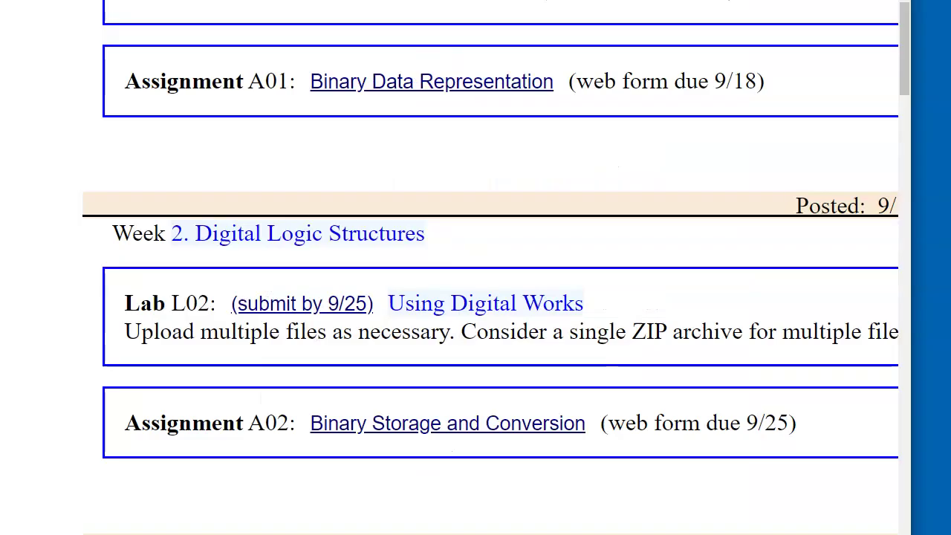
pyautogui.click(315, 307)
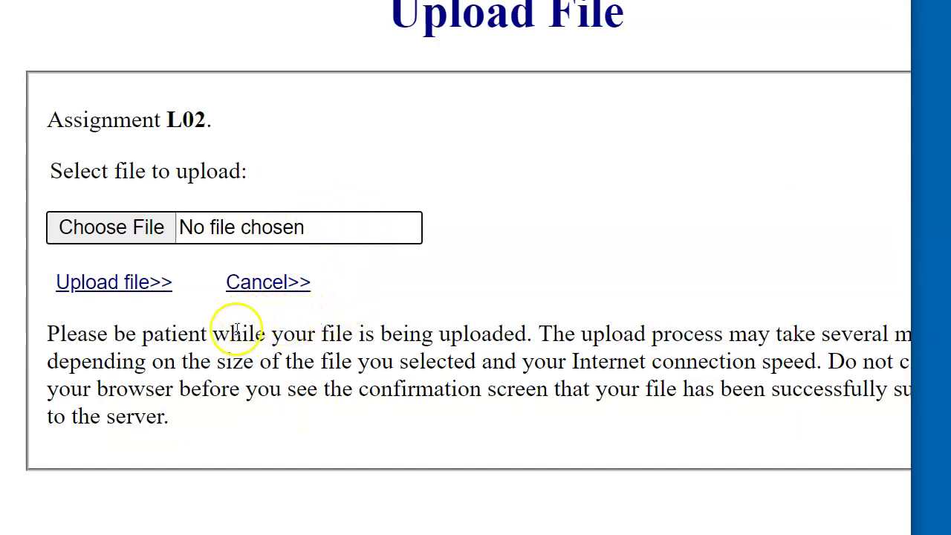
pyautogui.hotkey('alt', 'Left')
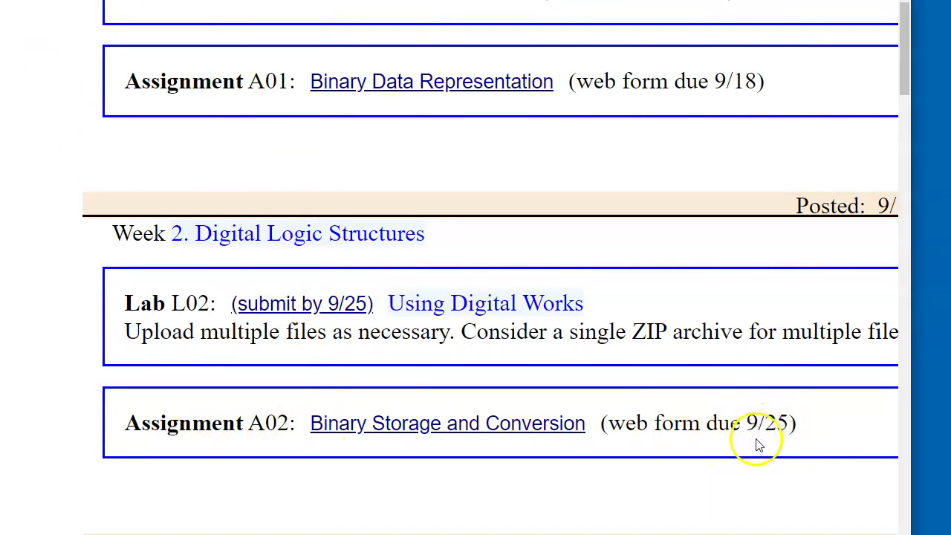
# Skim the Binary Storage and Conversion assignment, then return to the course schedule
pyautogui.click(468, 433)
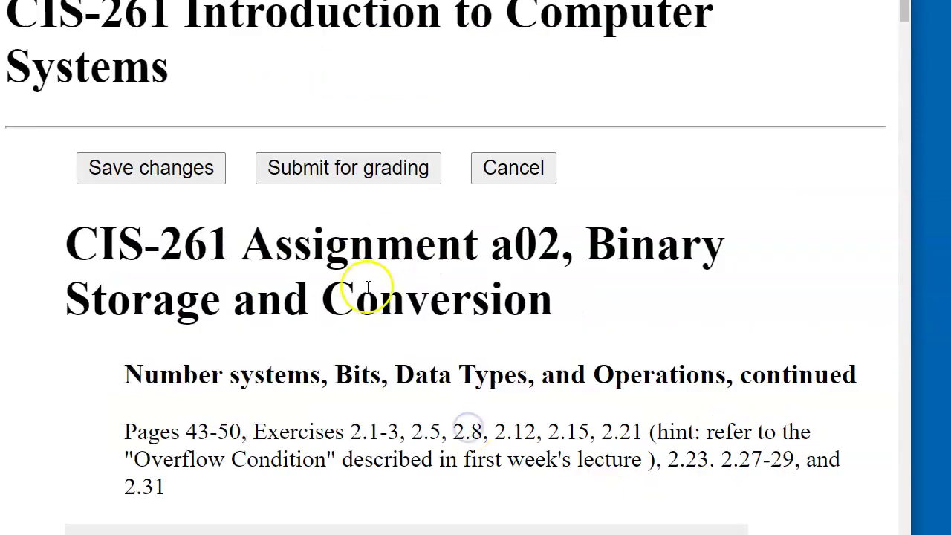
pyautogui.scroll(-1, 414, 256)
pyautogui.scroll(-5, 414, 255)
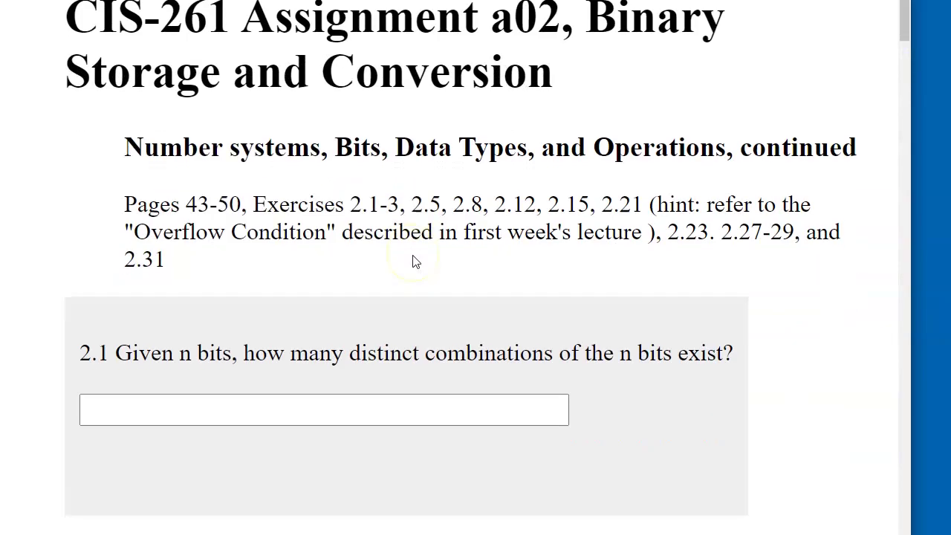
pyautogui.scroll(-2, 414, 262)
pyautogui.scroll(4, 413, 261)
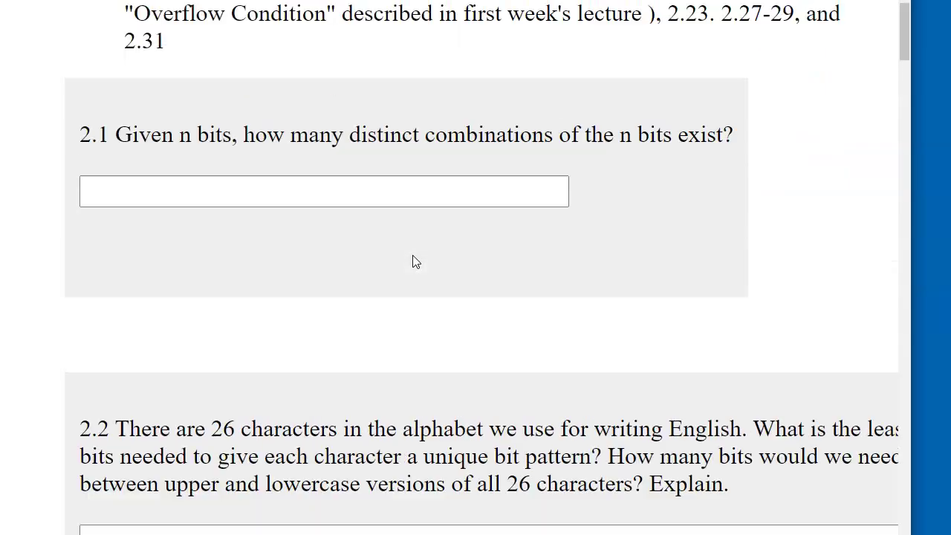
pyautogui.scroll(4, 414, 262)
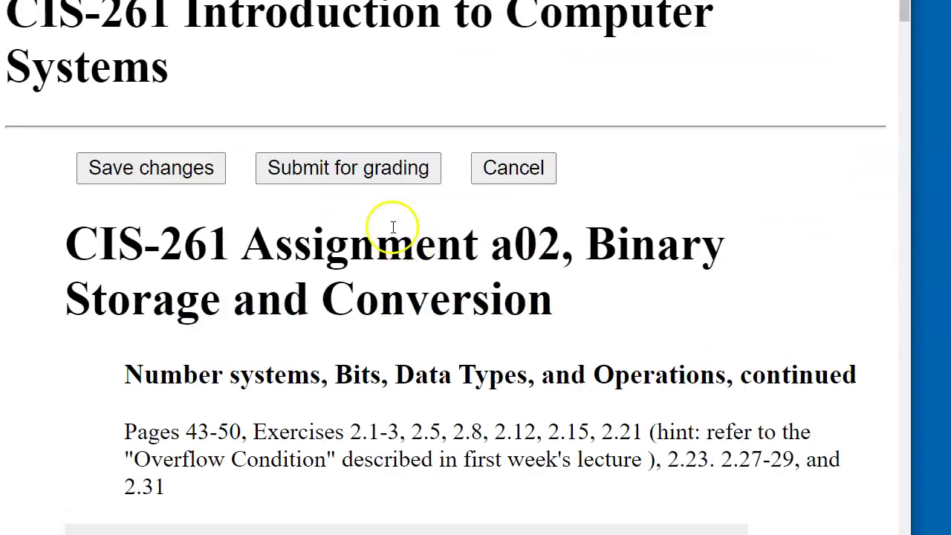
pyautogui.hotkey('alt', 'Left')
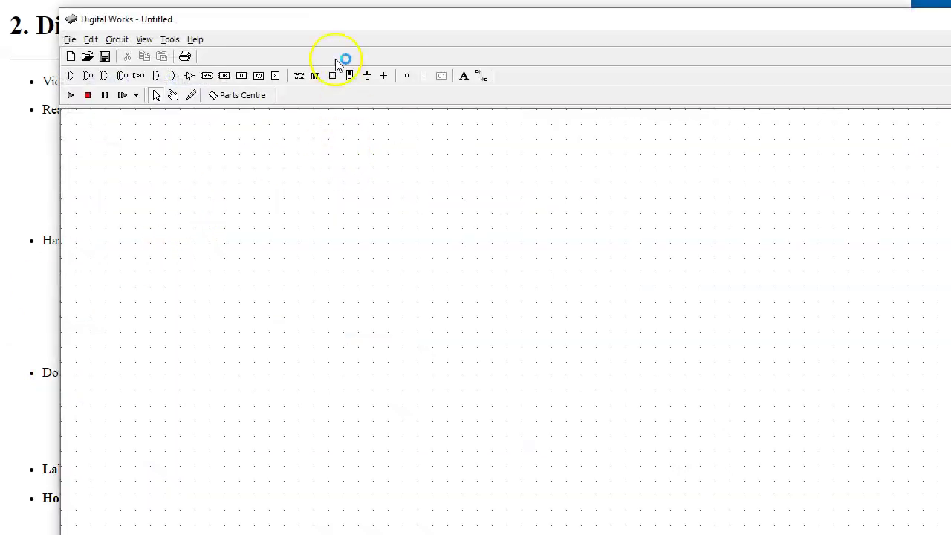
# Move the Digital Works window down and to the right, clear of the lab PDF
pyautogui.moveTo(322, 24); pyautogui.dragTo(529, 156)
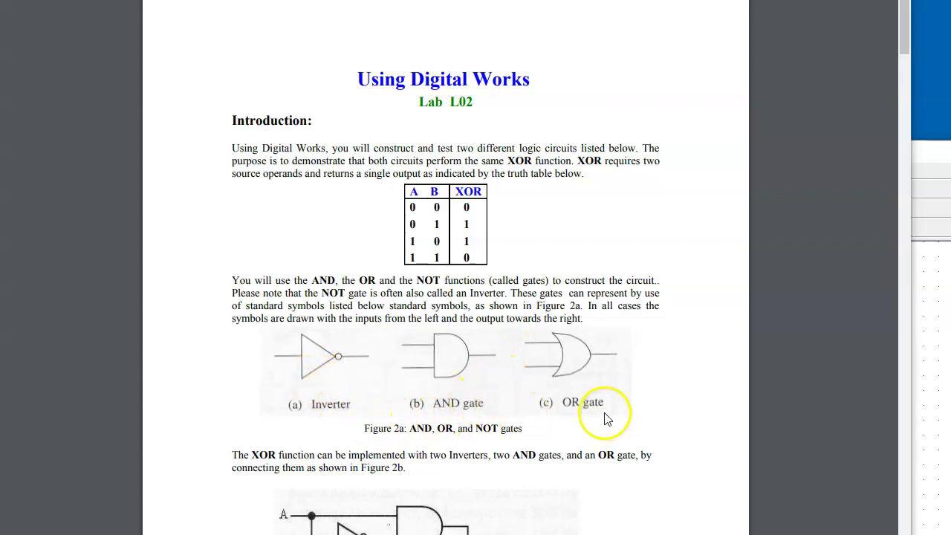
# Scroll the lab PDF past Figure 2b to Figure 2c and the 'Creating the circuits' section
pyautogui.scroll(-5, 505, 361)
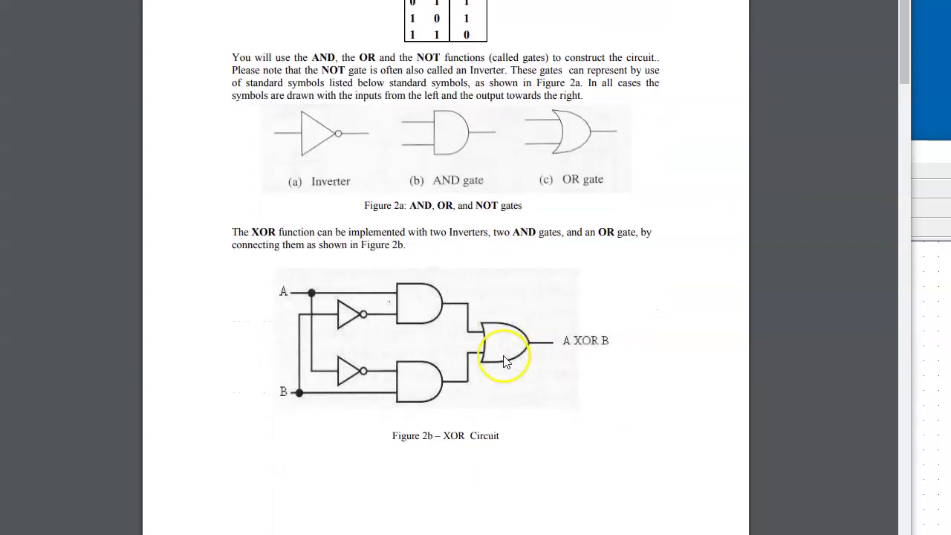
pyautogui.scroll(-1, 504, 361)
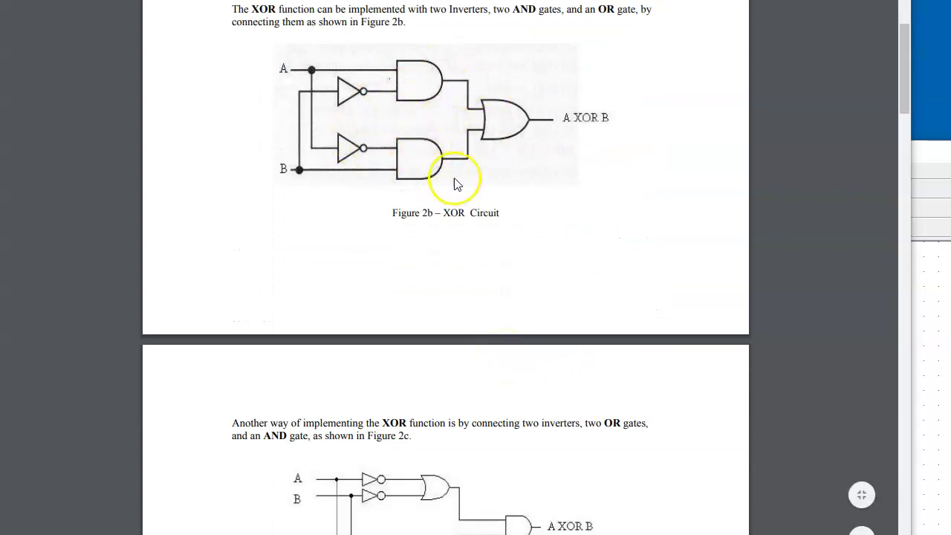
pyautogui.scroll(-4, 489, 223)
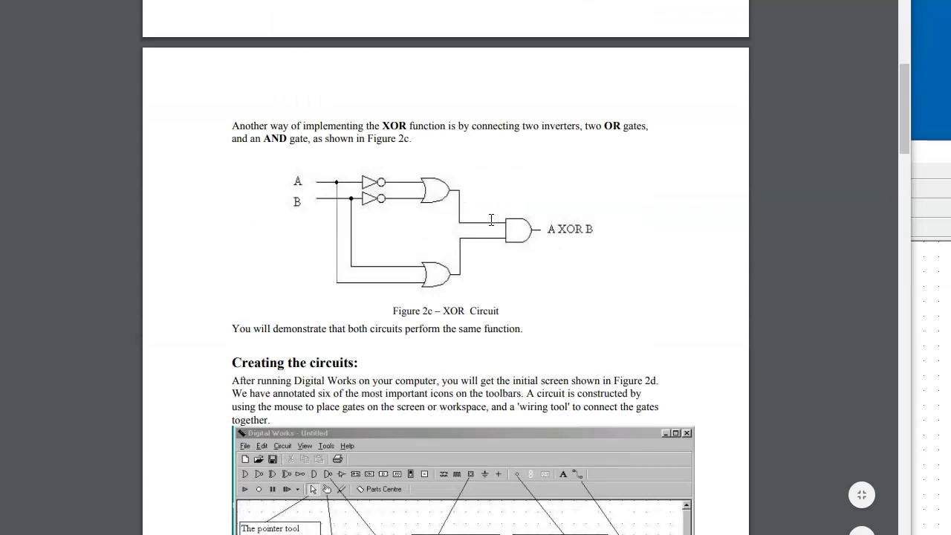
pyautogui.scroll(4, 508, 210)
pyautogui.scroll(-4, 509, 213)
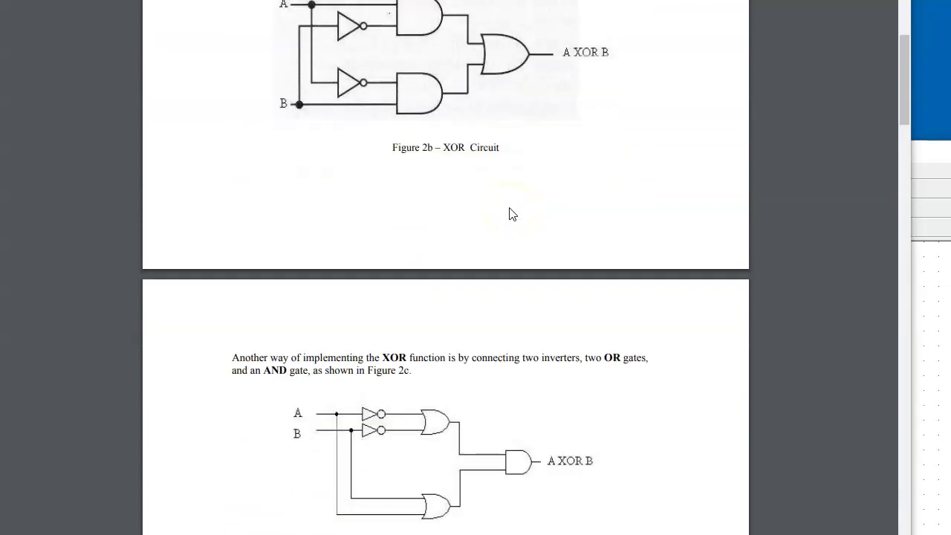
pyautogui.scroll(-1, 510, 214)
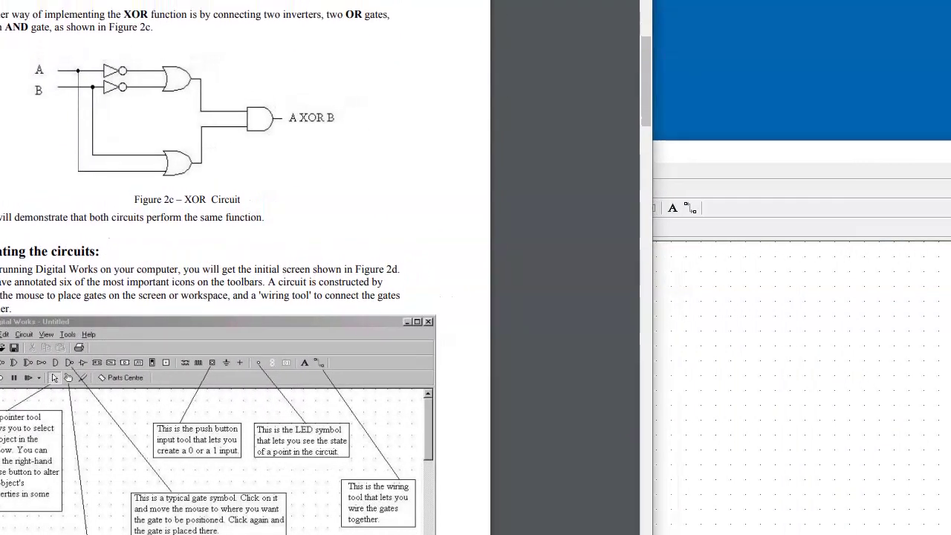
# Raise Digital Works beside the PDF and scroll the PDF back up to Figure 2b
pyautogui.click(802, 150)
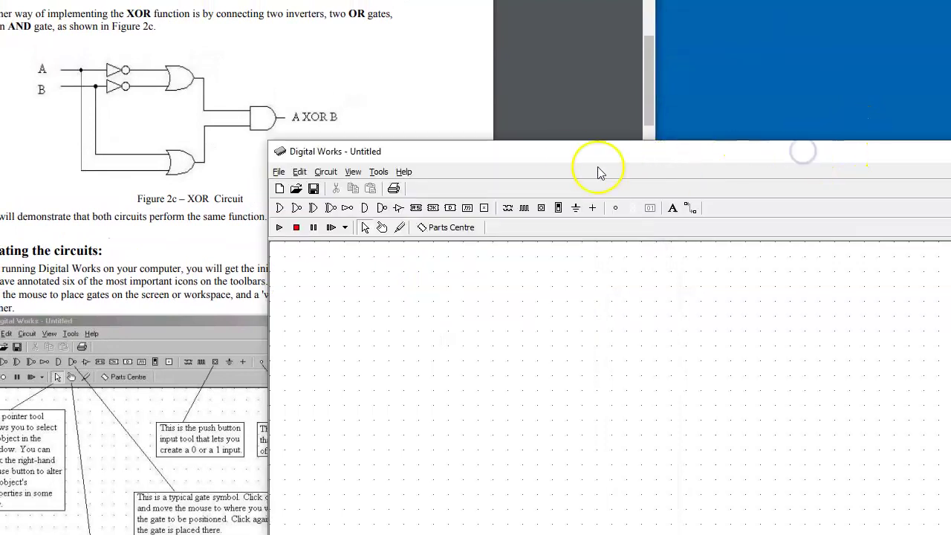
pyautogui.moveTo(562, 156); pyautogui.dragTo(647, 42)
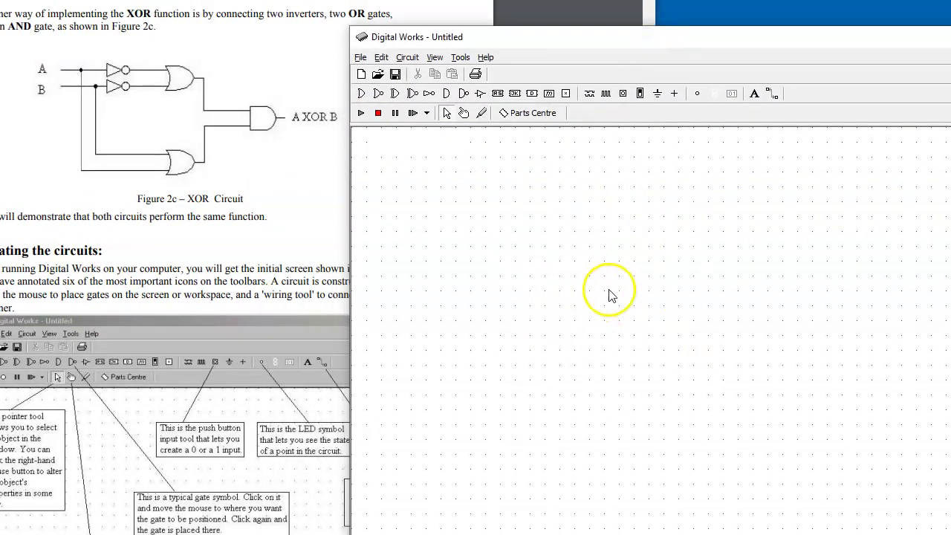
pyautogui.scroll(5, 245, 182)
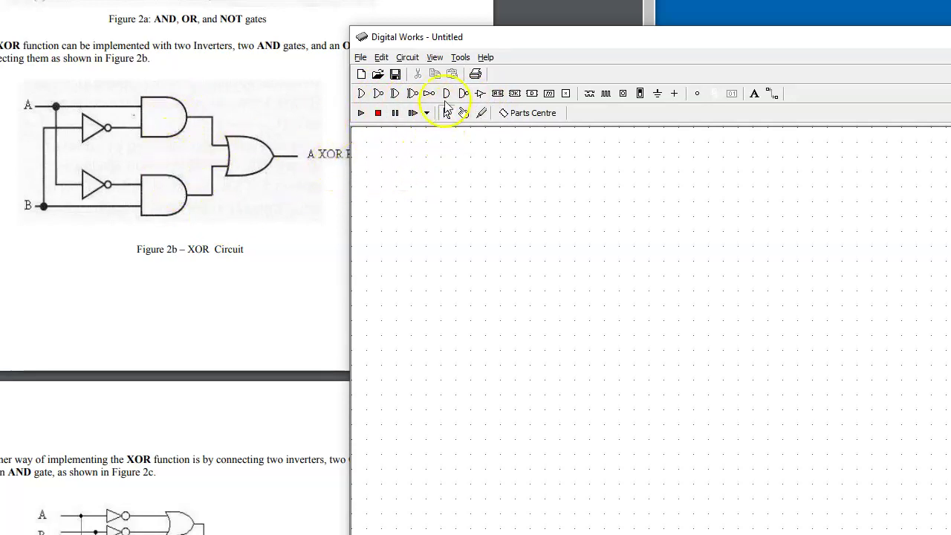
# Place two AND gates on the canvas with an OR gate to their right
pyautogui.click(446, 94)
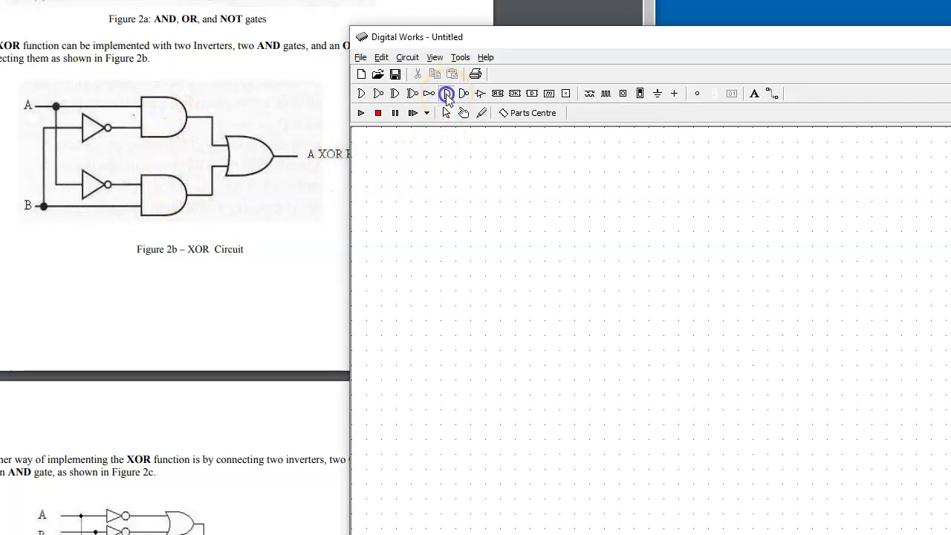
pyautogui.click(500, 185)
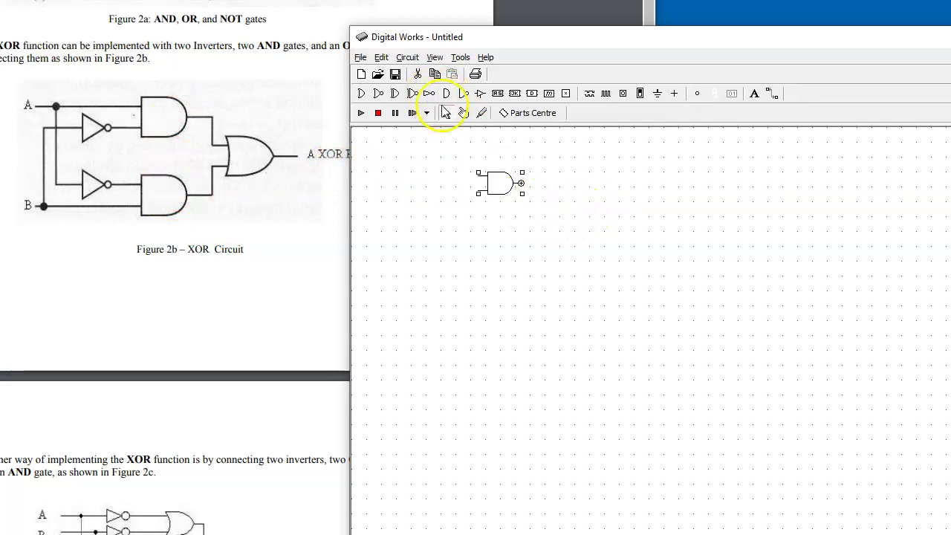
pyautogui.click(446, 94)
pyautogui.press('Escape')
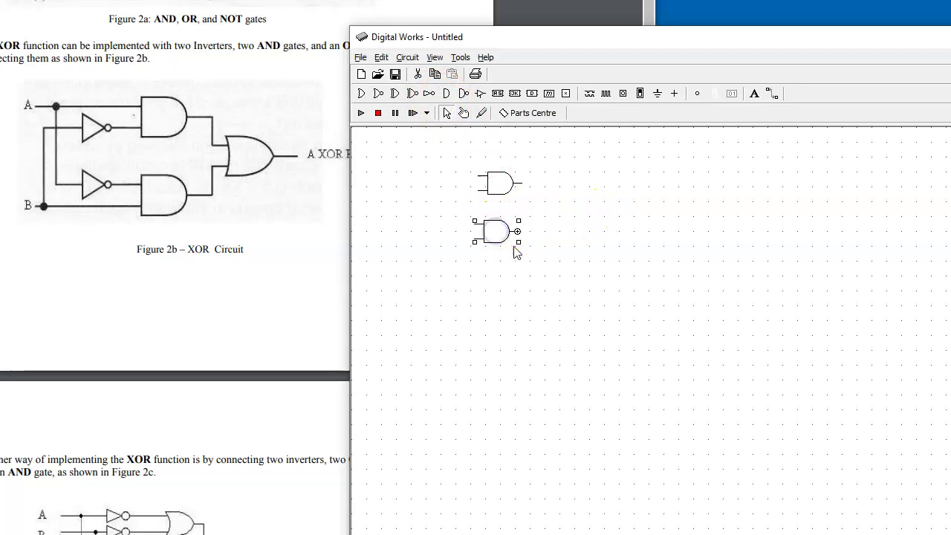
pyautogui.click(519, 228)
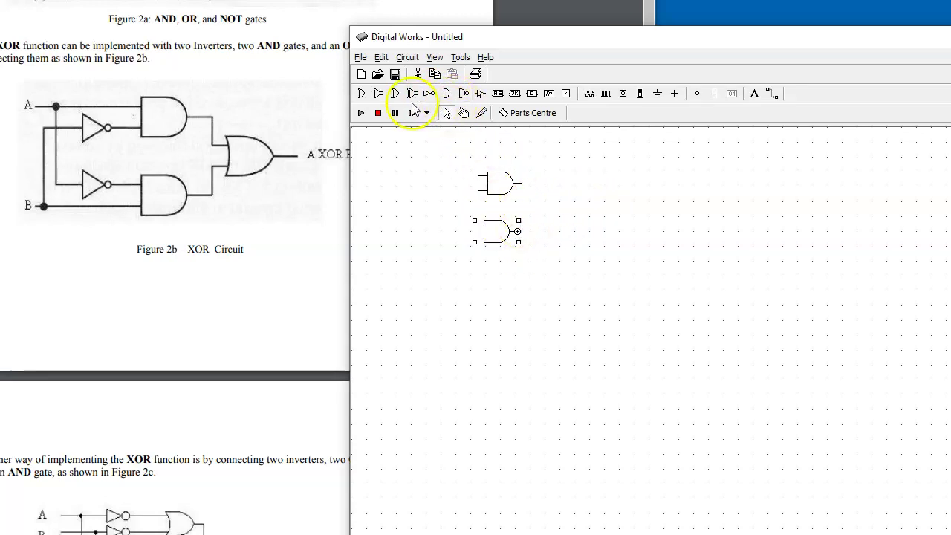
pyautogui.click(361, 93)
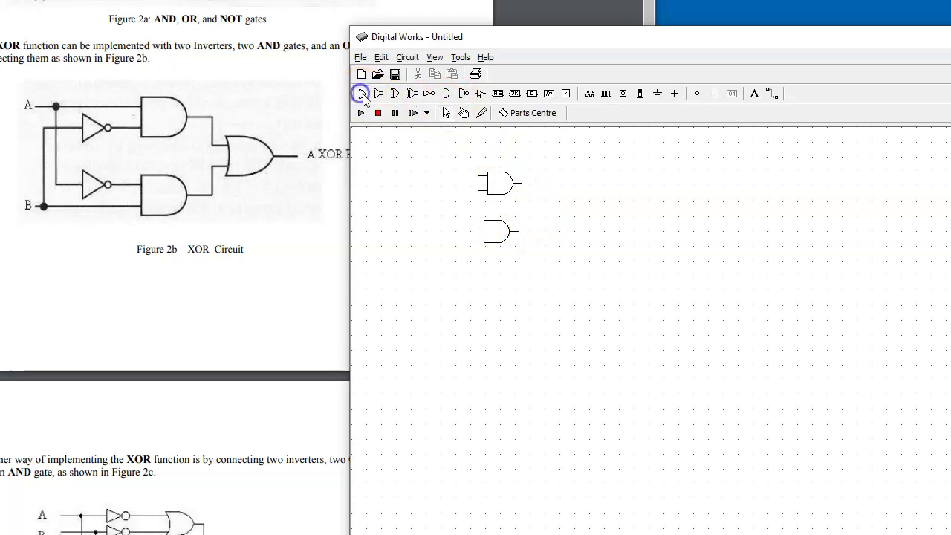
pyautogui.click(567, 212)
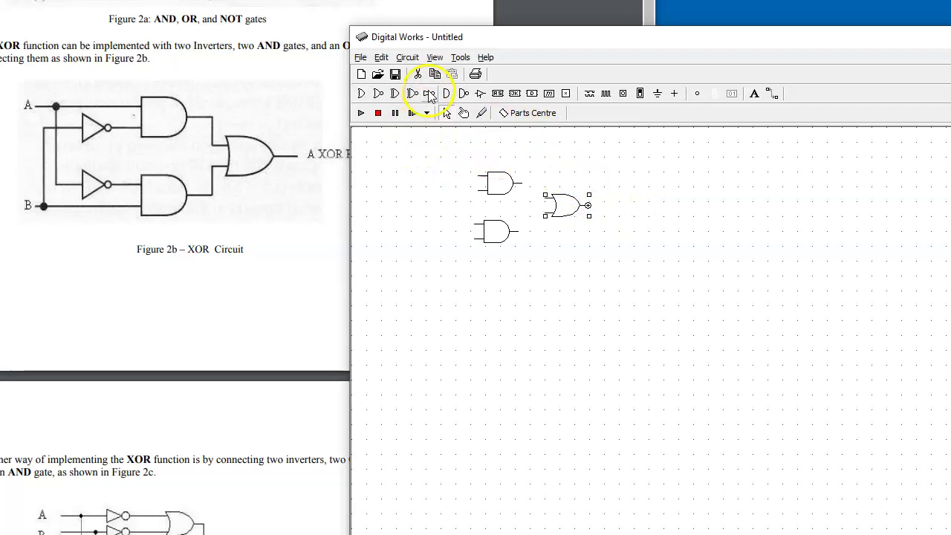
# Place two stacked inverters to the left of the AND gates
pyautogui.click(429, 94)
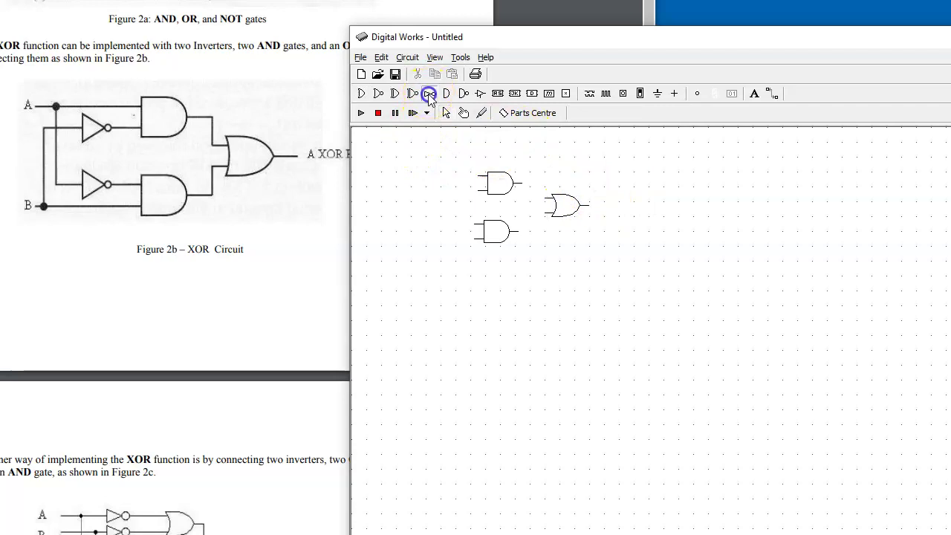
pyautogui.click(436, 190)
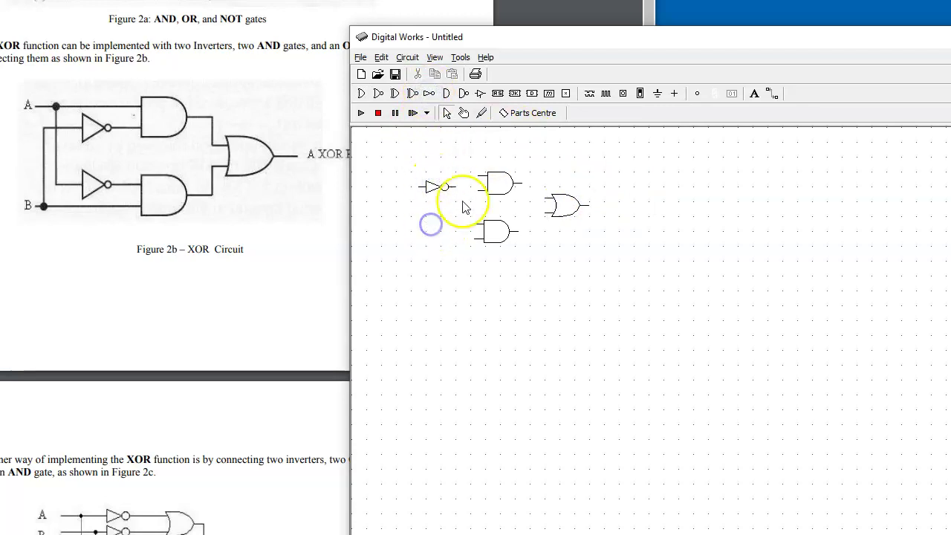
pyautogui.click(429, 93)
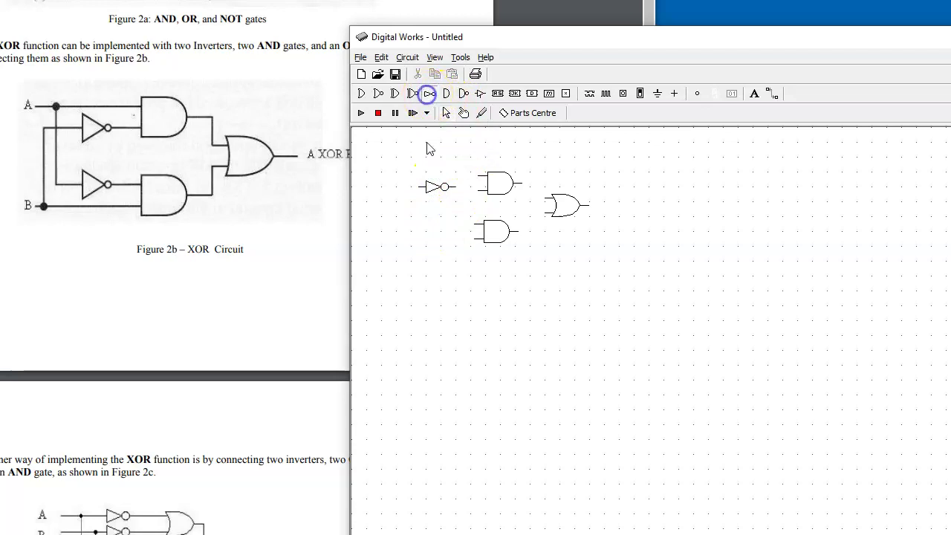
pyautogui.click(434, 222)
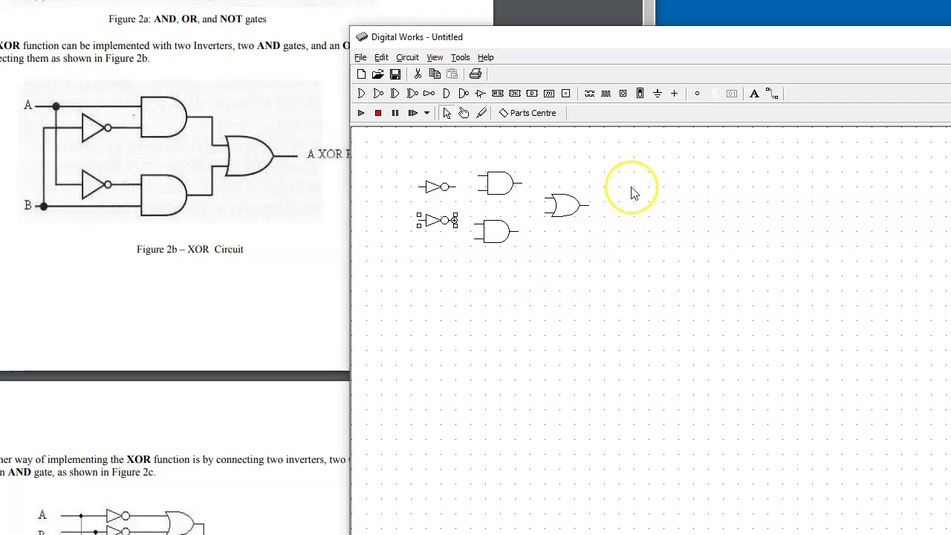
pyautogui.click(622, 95)
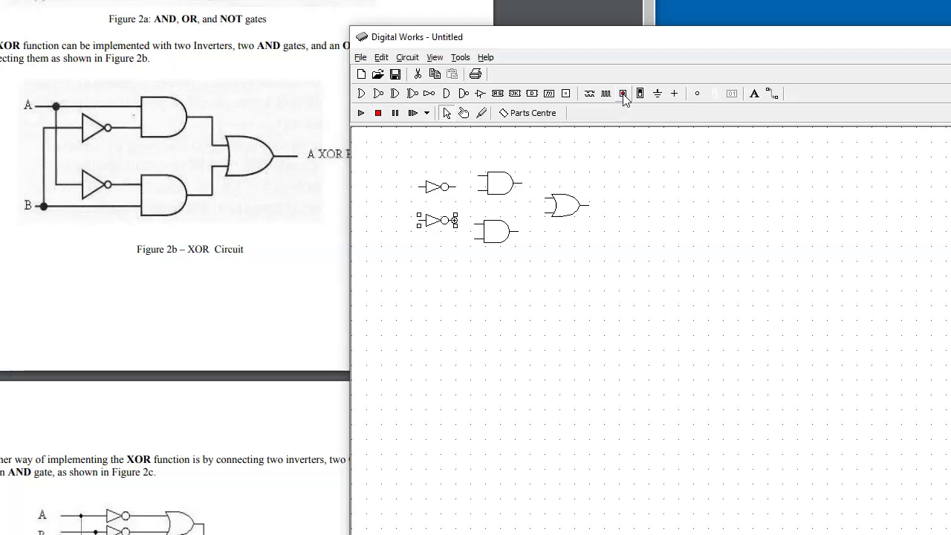
# Place two interactive inputs on the left and an LED output right of the OR gate
pyautogui.click(623, 94)
pyautogui.click(388, 169)
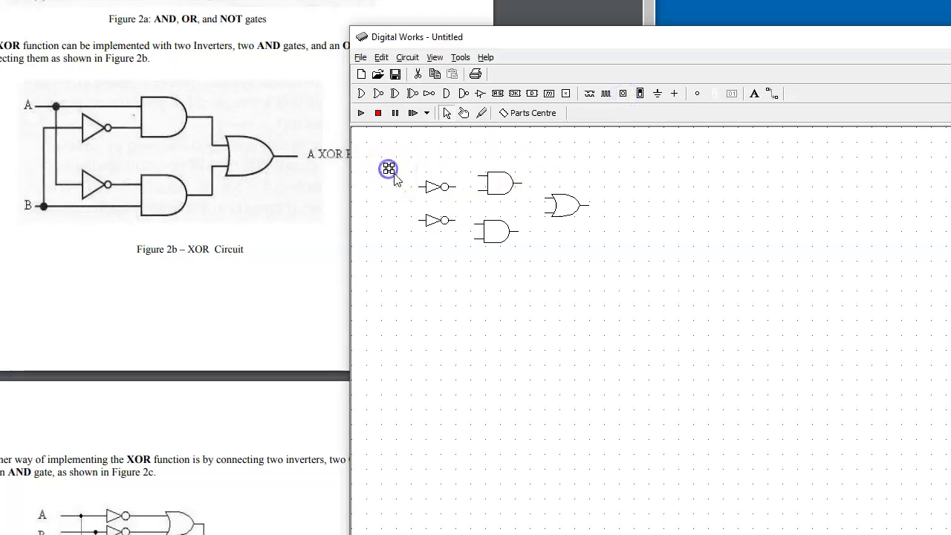
pyautogui.click(622, 94)
pyautogui.click(384, 228)
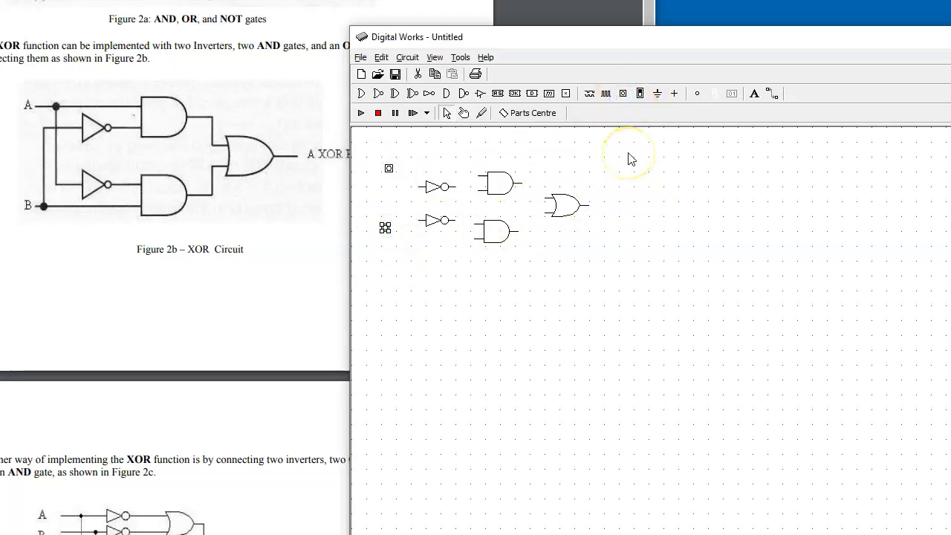
pyautogui.click(697, 95)
pyautogui.click(697, 95)
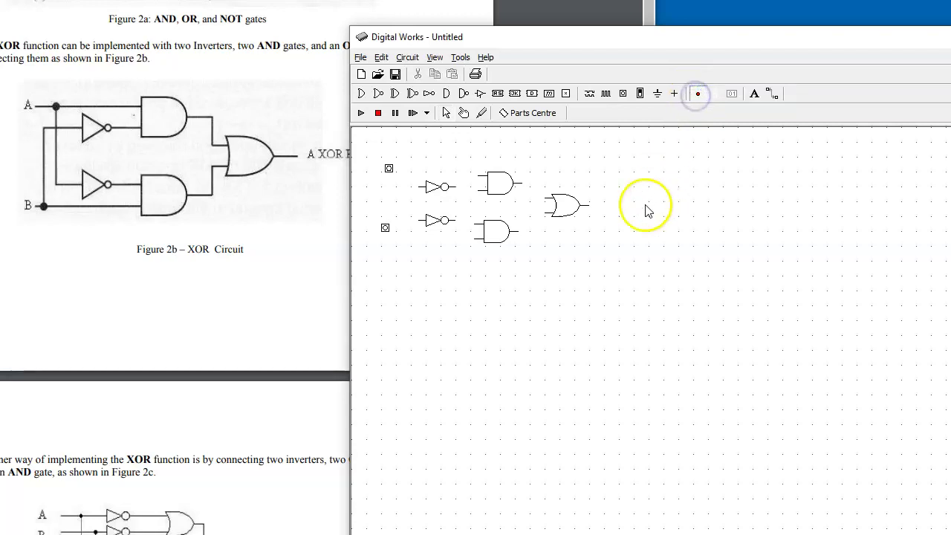
pyautogui.click(622, 202)
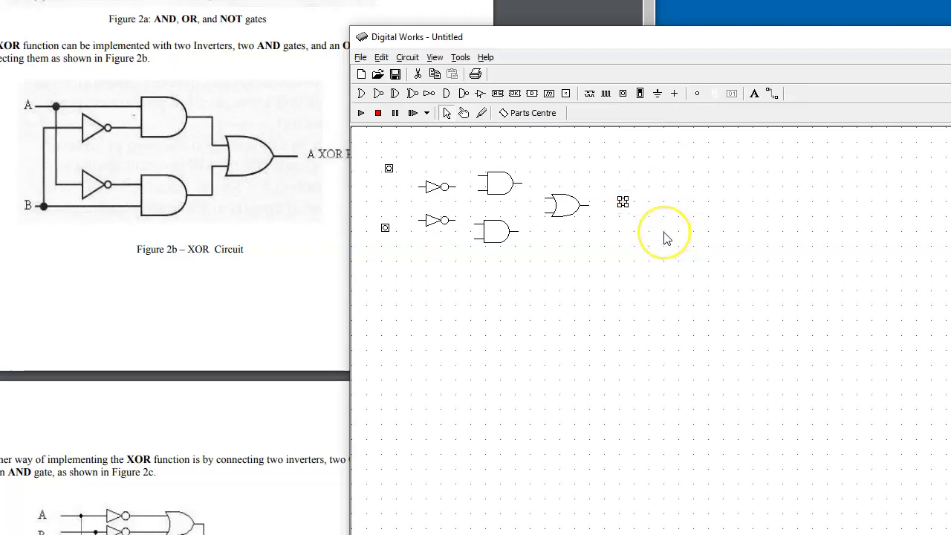
# Add the title 'Lab 02 XOR gate' above the circuit and enlarge its text four steps
pyautogui.click(754, 95)
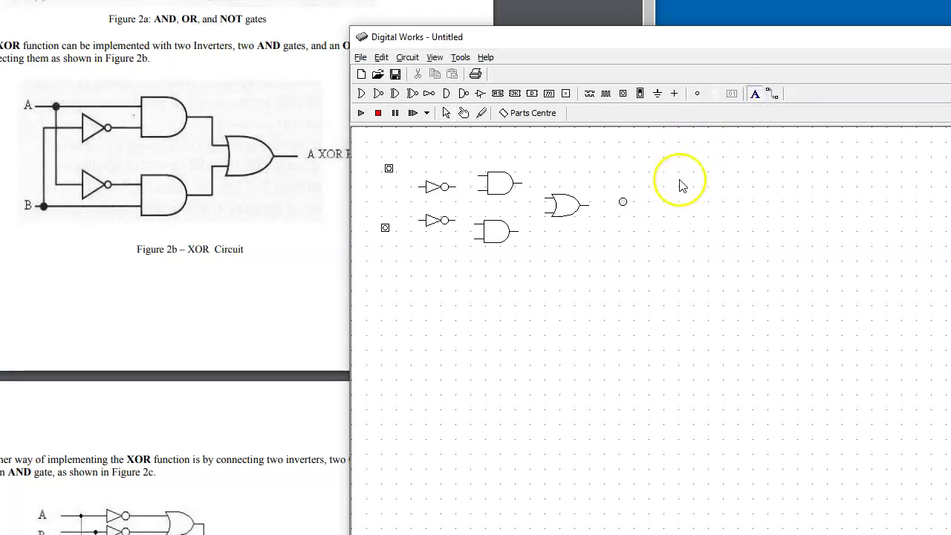
pyautogui.click(524, 145)
pyautogui.moveTo(494, 186); pyautogui.dragTo(509, 269)
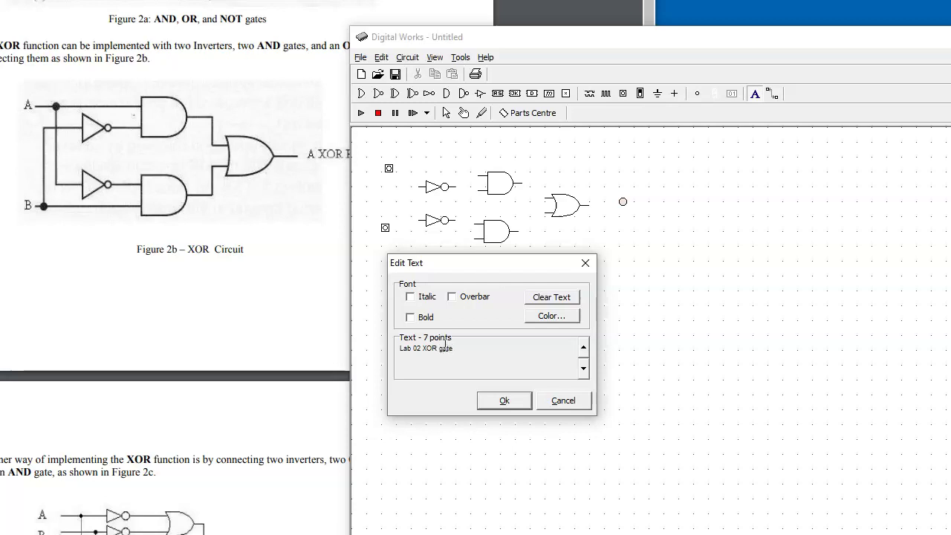
pyautogui.click(505, 401)
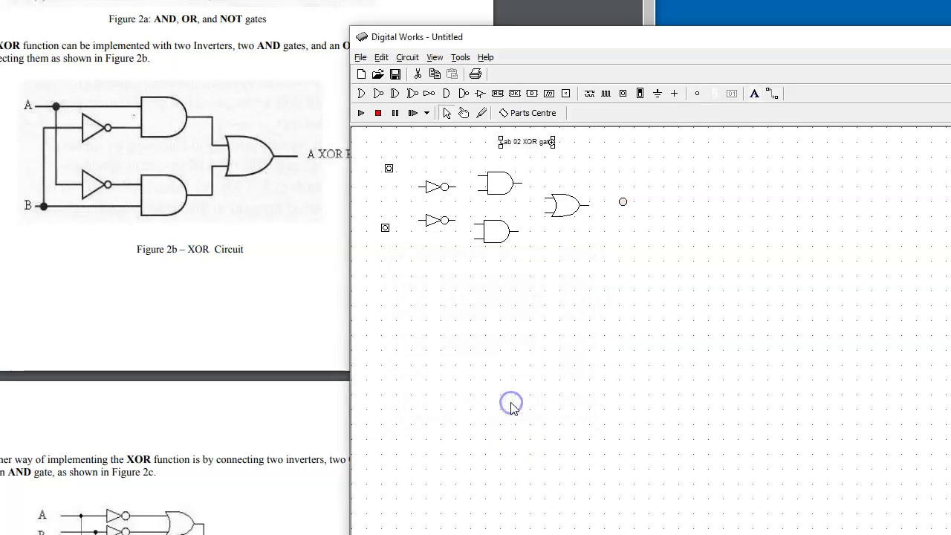
pyautogui.rightClick(524, 145)
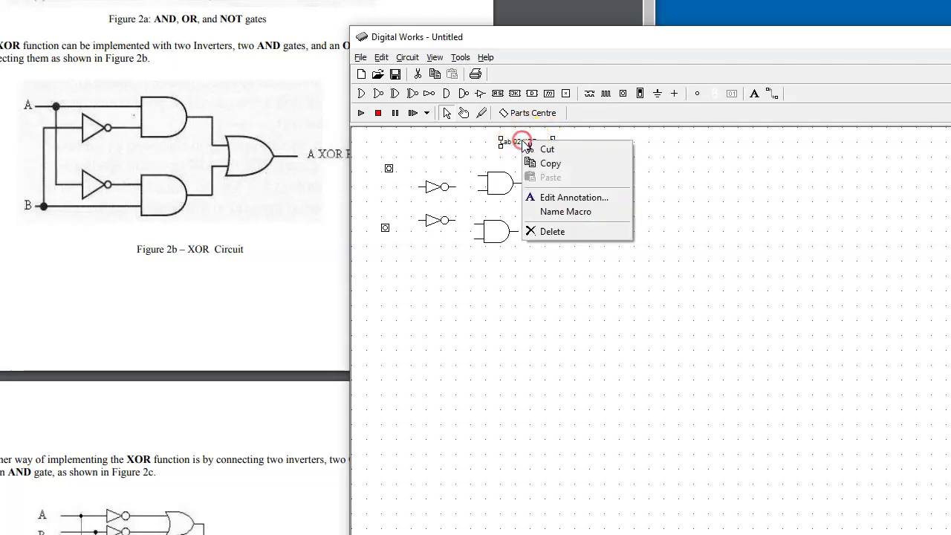
pyautogui.click(549, 197)
pyautogui.click(583, 348)
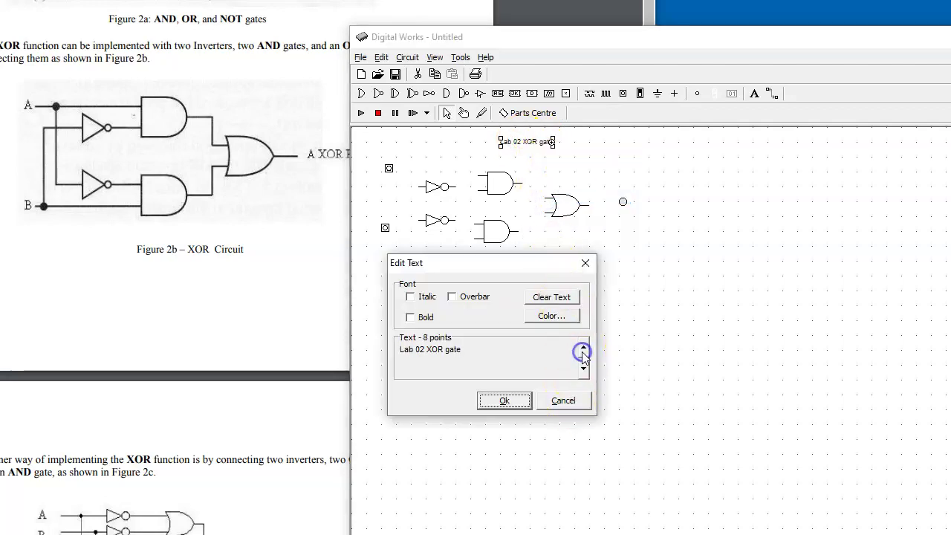
pyautogui.click(583, 348)
pyautogui.click(583, 348)
pyautogui.click(583, 348)
pyautogui.click(583, 349)
pyautogui.click(583, 348)
pyautogui.click(583, 348)
pyautogui.click(505, 400)
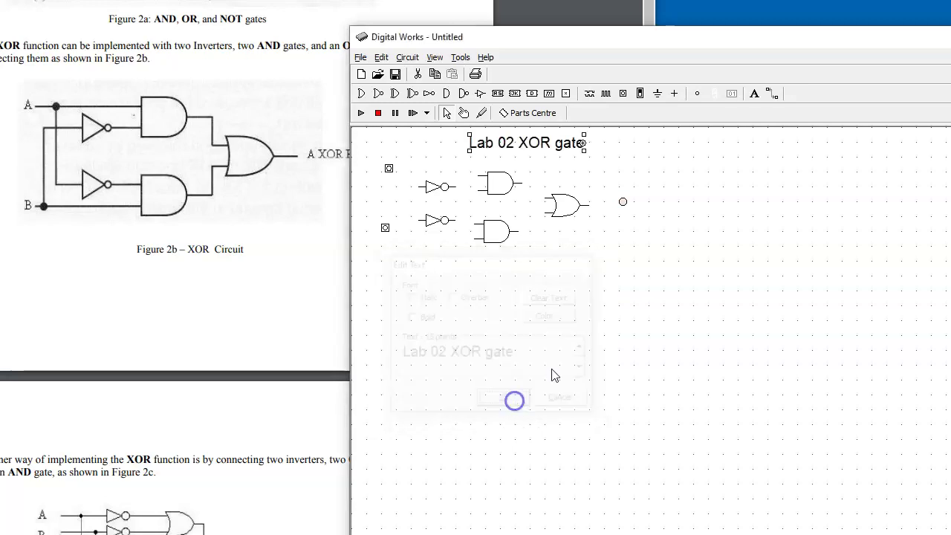
# Add an 'A XOR B' label just right of the output LED
pyautogui.click(755, 93)
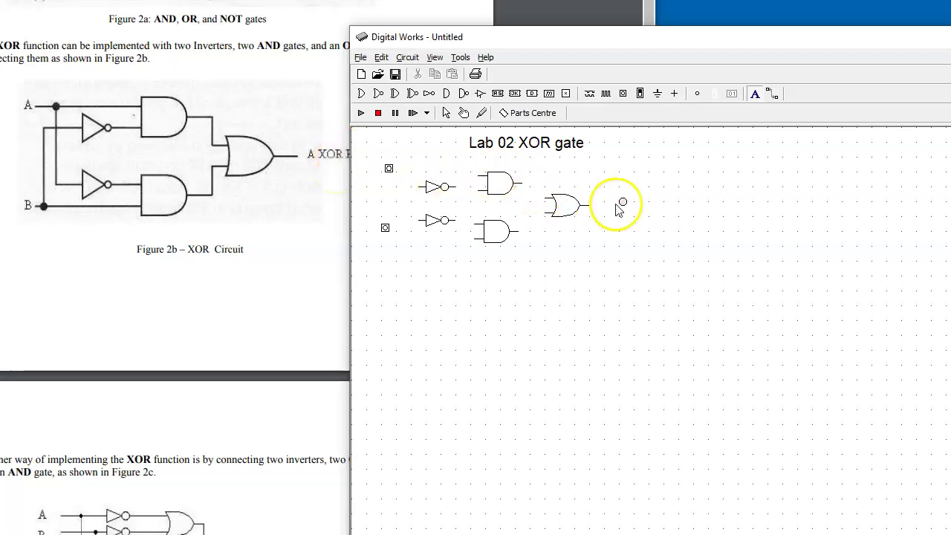
pyautogui.click(658, 204)
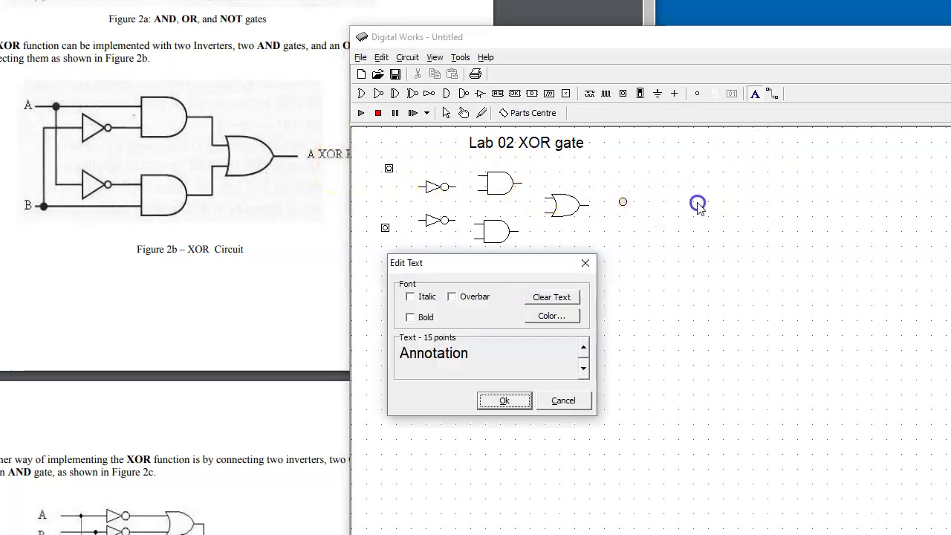
pyautogui.moveTo(472, 357)
pyautogui.mouseDown()
pyautogui.moveTo(384, 350)
pyautogui.moveTo(376, 381)
pyautogui.mouseUp()
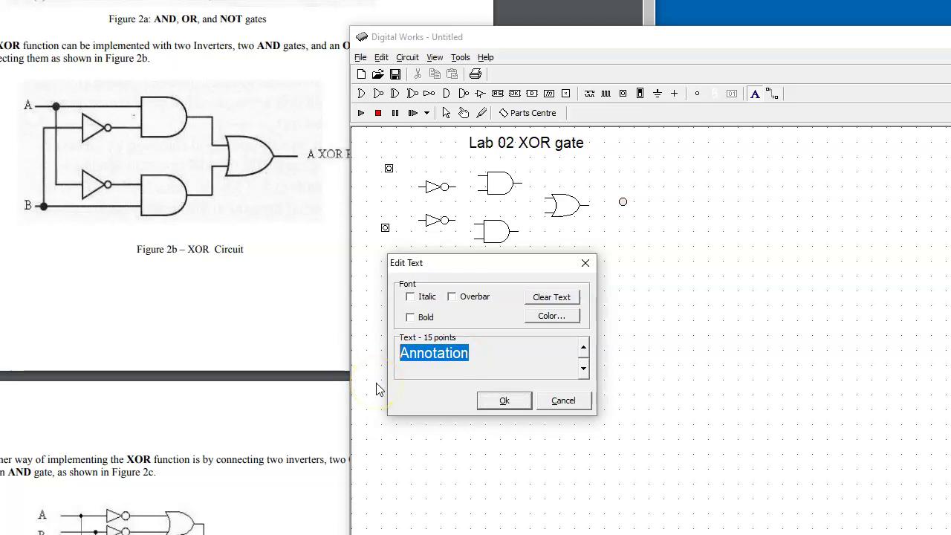
pyautogui.write('A XOR B')
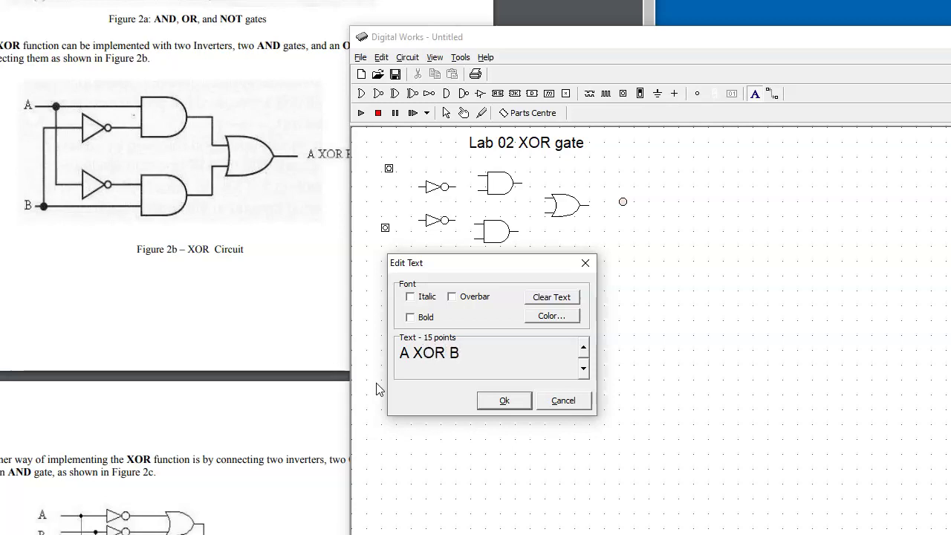
pyautogui.click(416, 375)
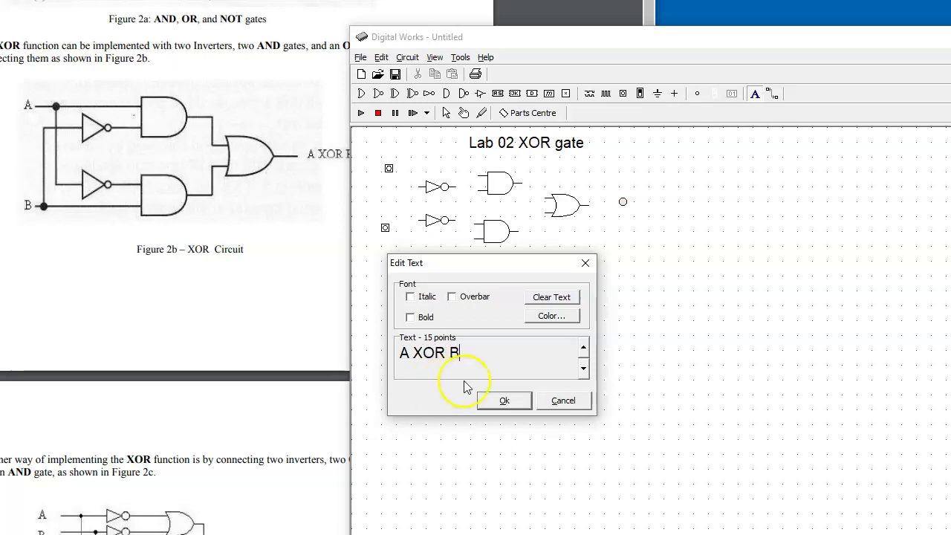
pyautogui.click(504, 399)
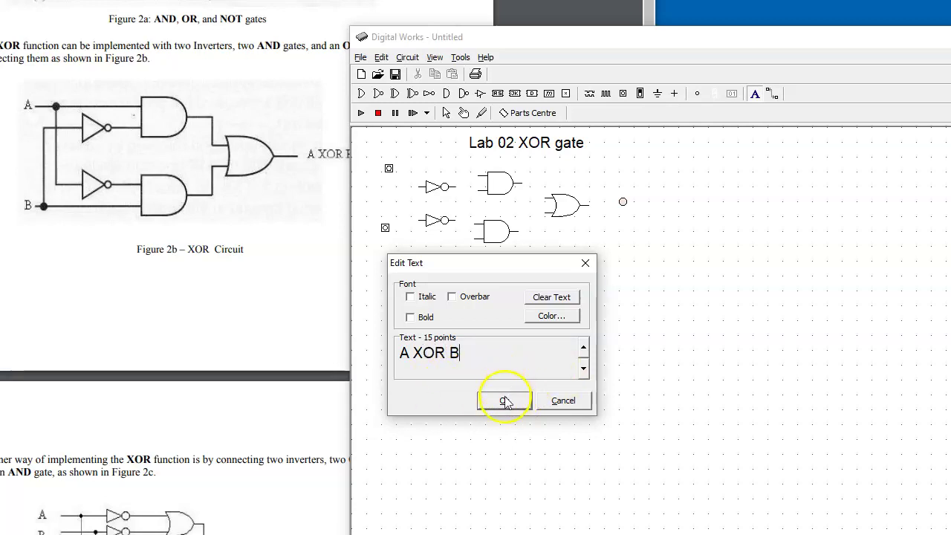
pyautogui.moveTo(657, 206); pyautogui.dragTo(679, 210)
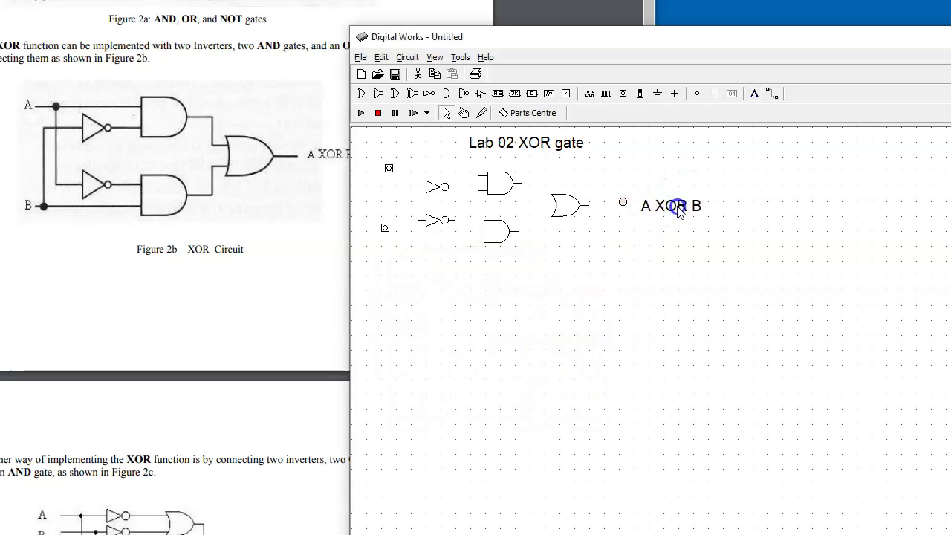
# Add 'A' and 'B' labels next to the two interactive inputs
pyautogui.click(754, 94)
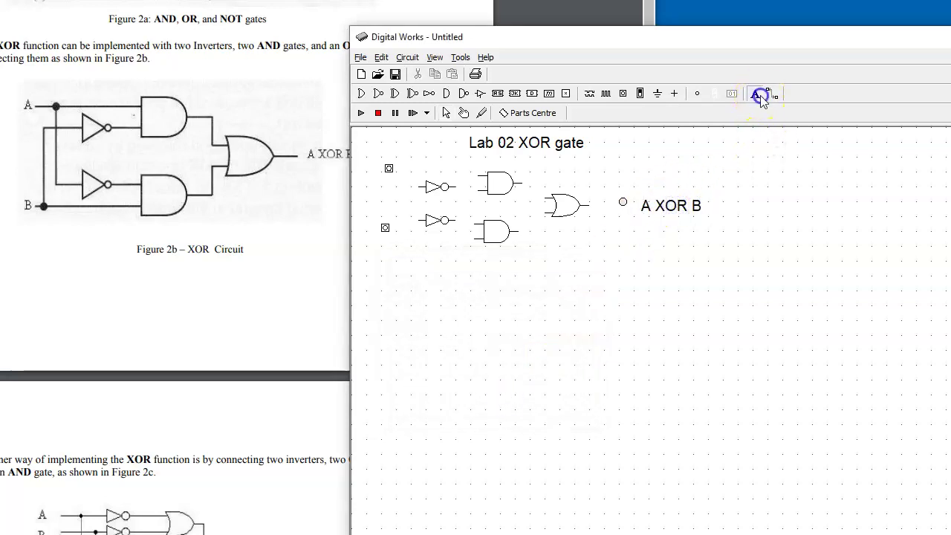
pyautogui.click(377, 153)
pyautogui.click(440, 271)
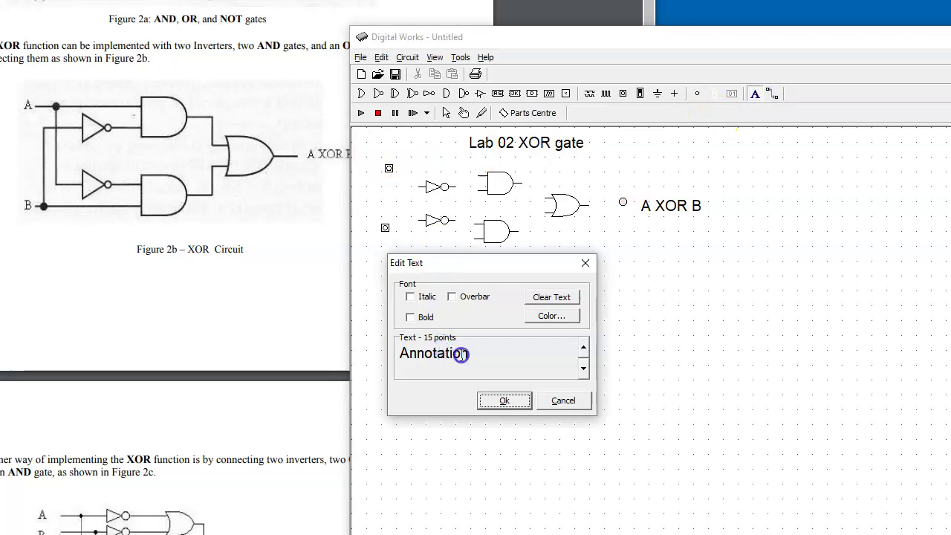
pyautogui.moveTo(464, 354); pyautogui.dragTo(340, 354)
pyautogui.write('A')
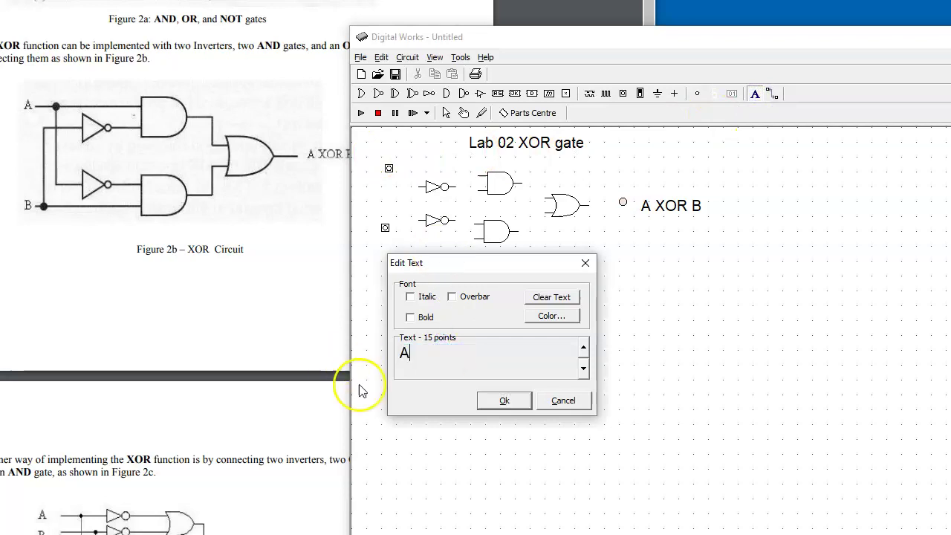
pyautogui.click(508, 402)
pyautogui.click(754, 93)
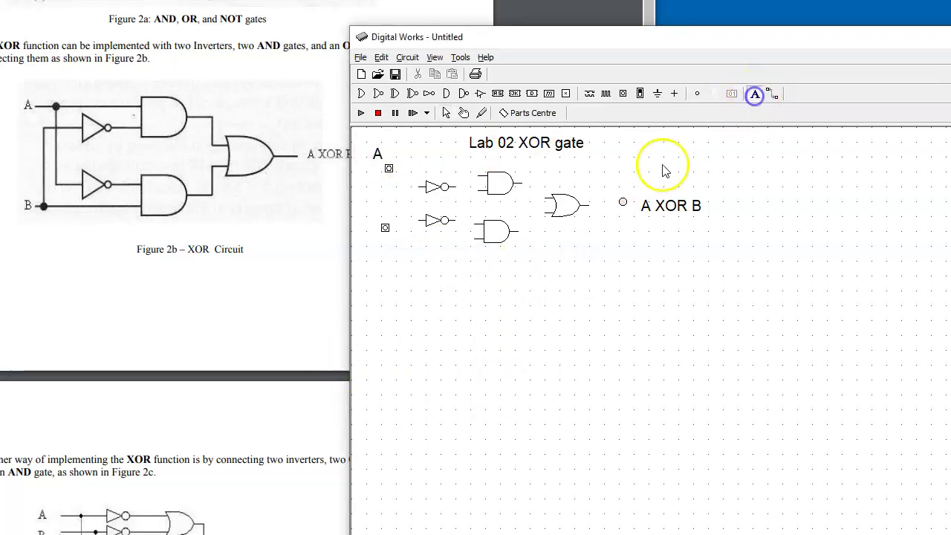
pyautogui.click(366, 242)
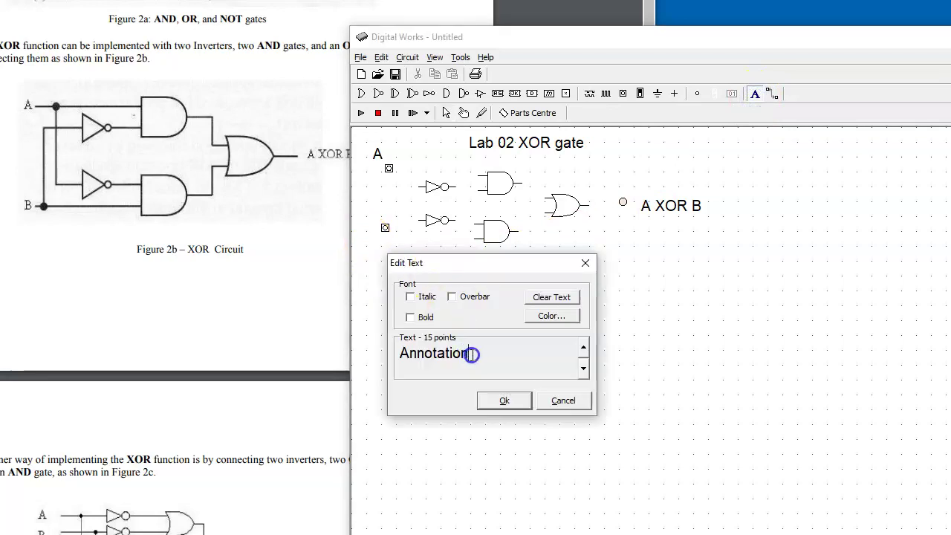
pyautogui.moveTo(471, 354); pyautogui.dragTo(385, 356)
pyautogui.write('B')
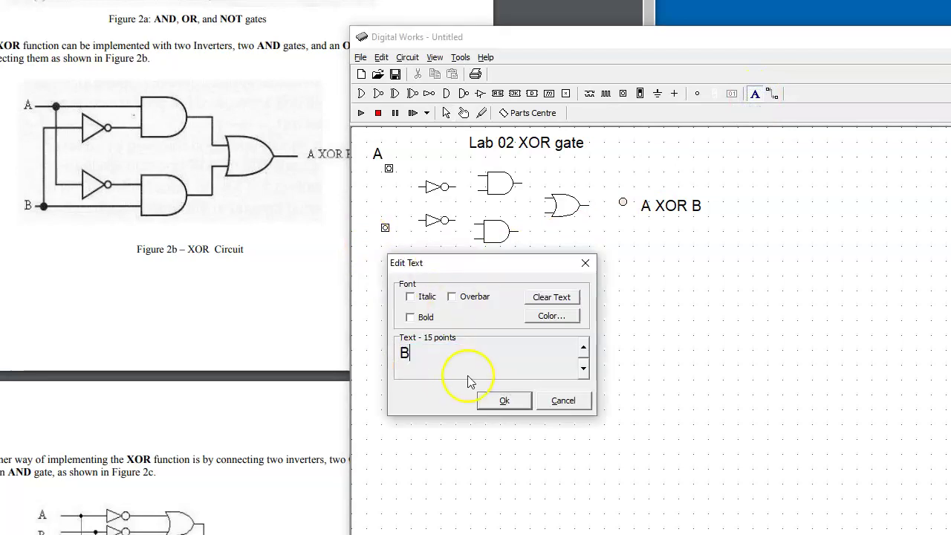
pyautogui.click(505, 401)
pyautogui.click(420, 317)
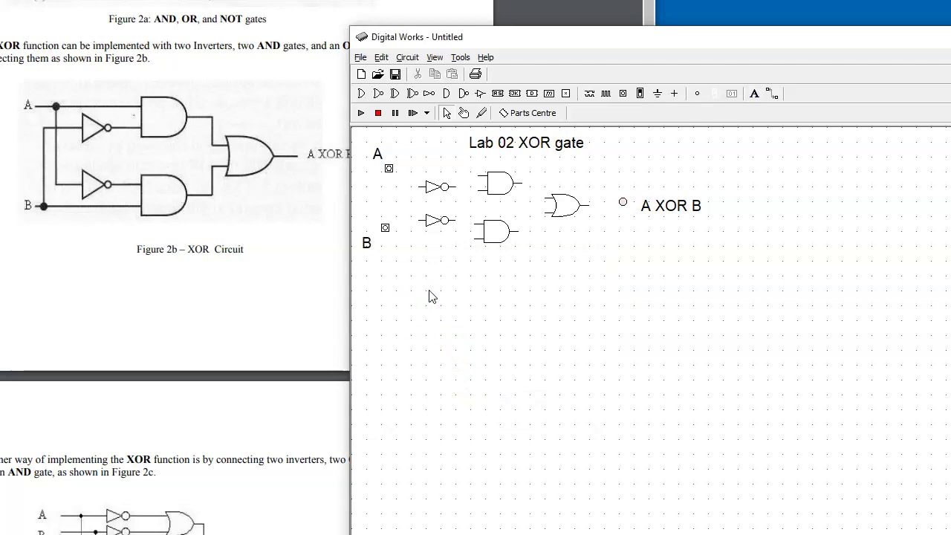
# Realign inputs A and B, move their A and B labels beside them, and select the output LED
pyautogui.click(523, 232)
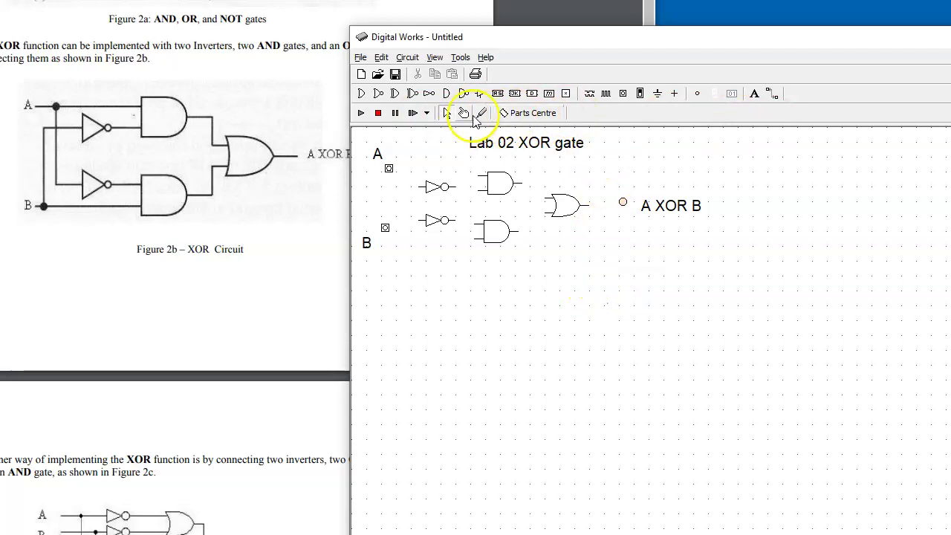
pyautogui.click(448, 117)
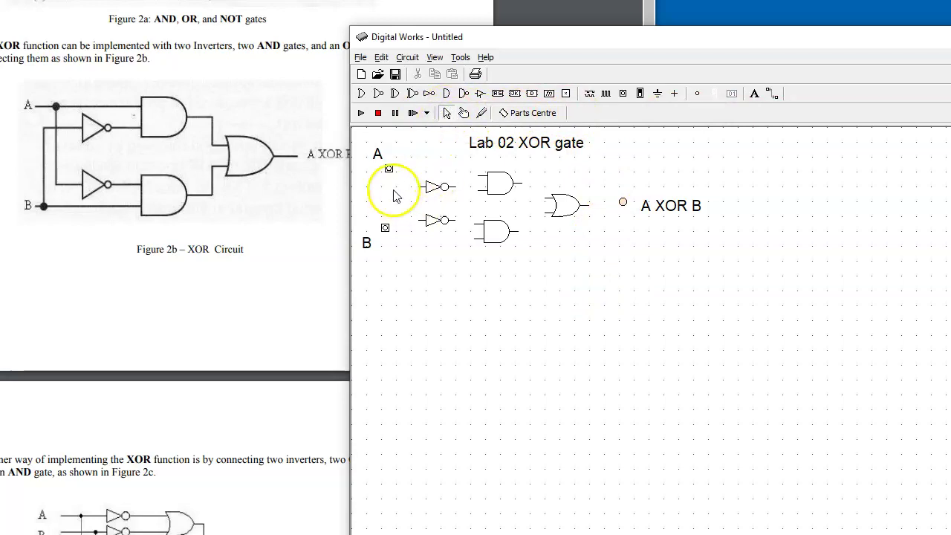
pyautogui.click(387, 169)
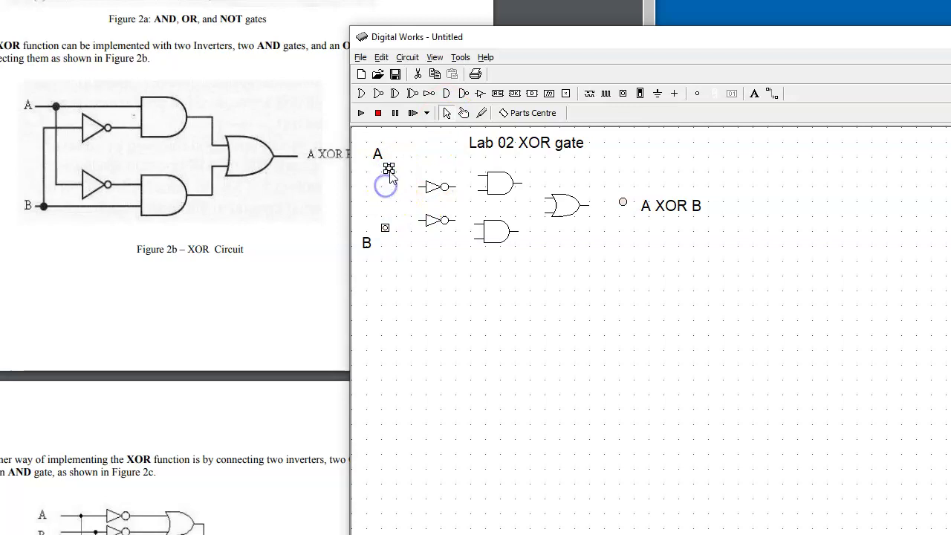
pyautogui.moveTo(391, 175); pyautogui.dragTo(391, 183)
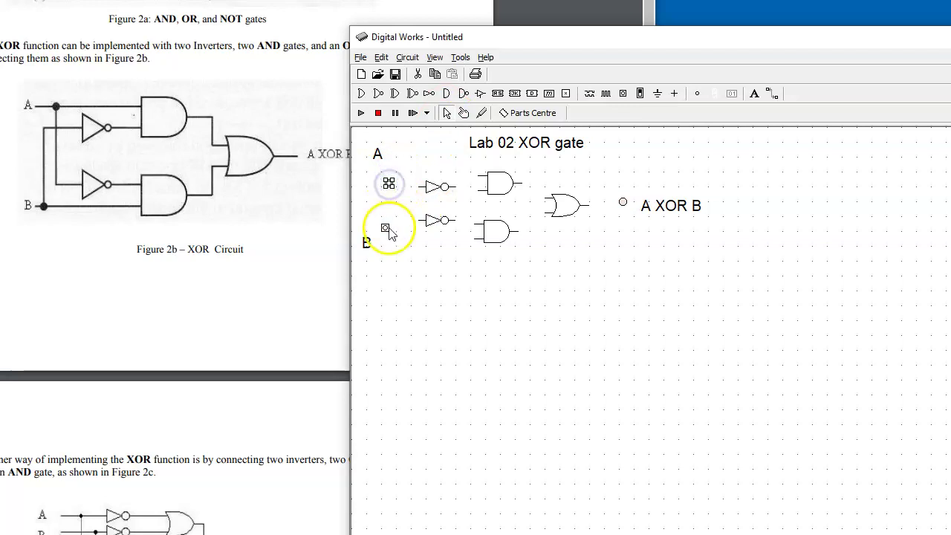
pyautogui.click(386, 226)
pyautogui.moveTo(386, 227); pyautogui.dragTo(389, 187)
pyautogui.click(377, 155)
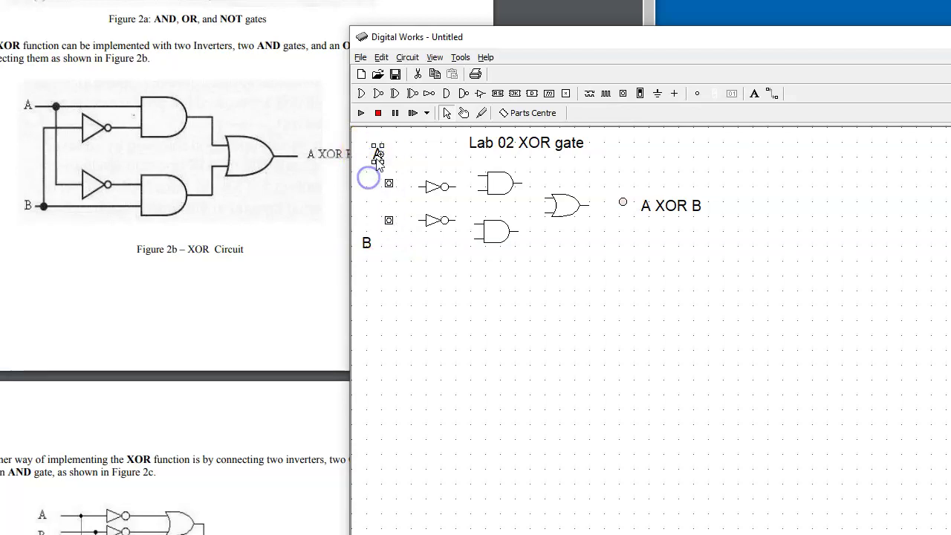
pyautogui.moveTo(377, 155); pyautogui.dragTo(366, 185)
pyautogui.click(365, 228)
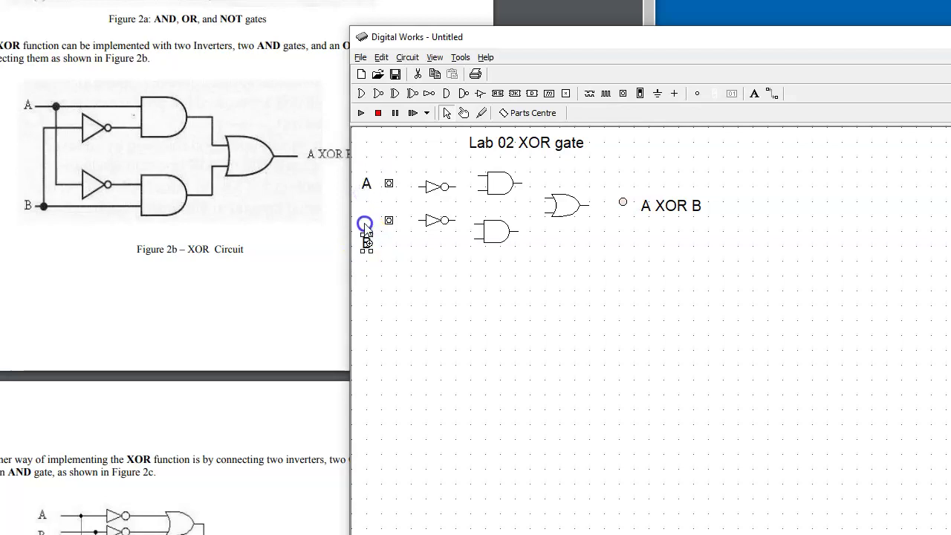
pyautogui.moveTo(367, 242); pyautogui.dragTo(366, 228)
pyautogui.click(623, 204)
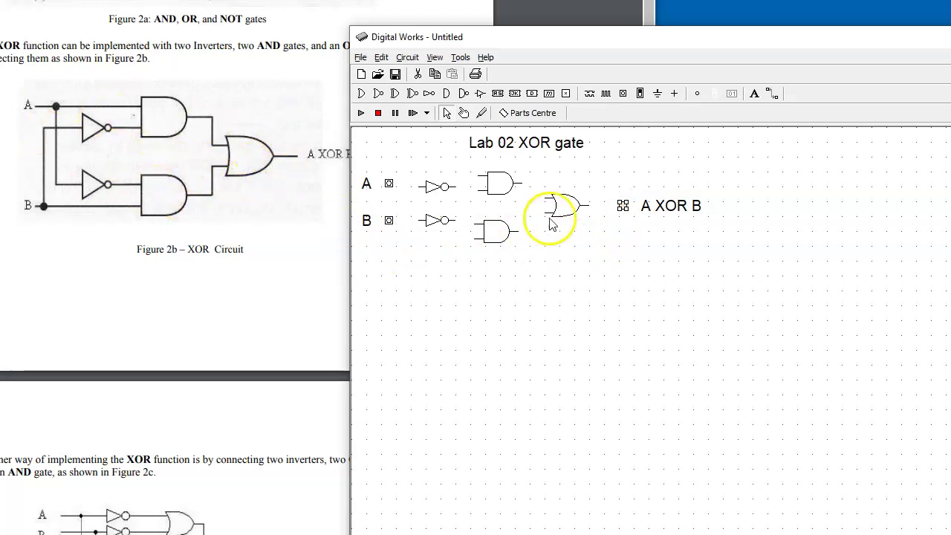
# Wire input A to the upper AND gate's input
pyautogui.click(770, 95)
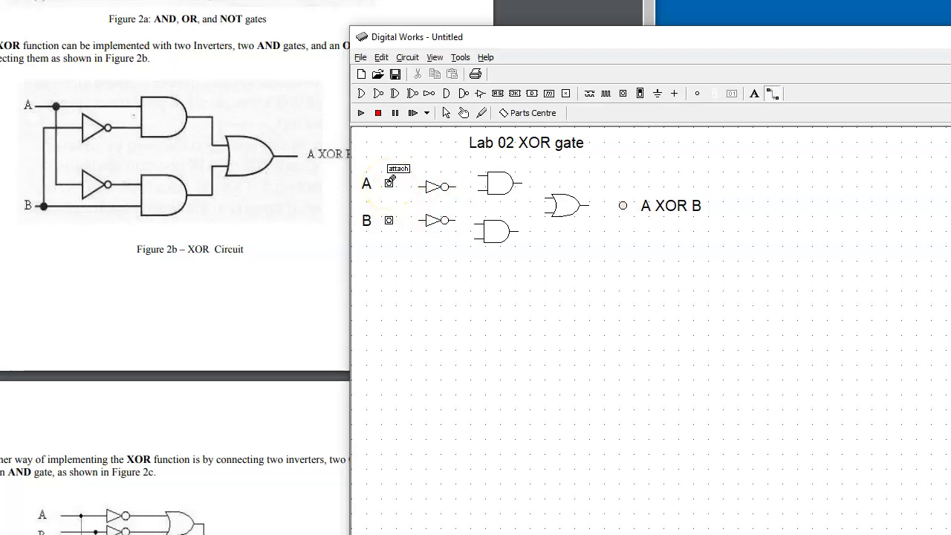
pyautogui.moveTo(389, 183); pyautogui.dragTo(415, 172)
pyautogui.moveTo(414, 173); pyautogui.dragTo(483, 172)
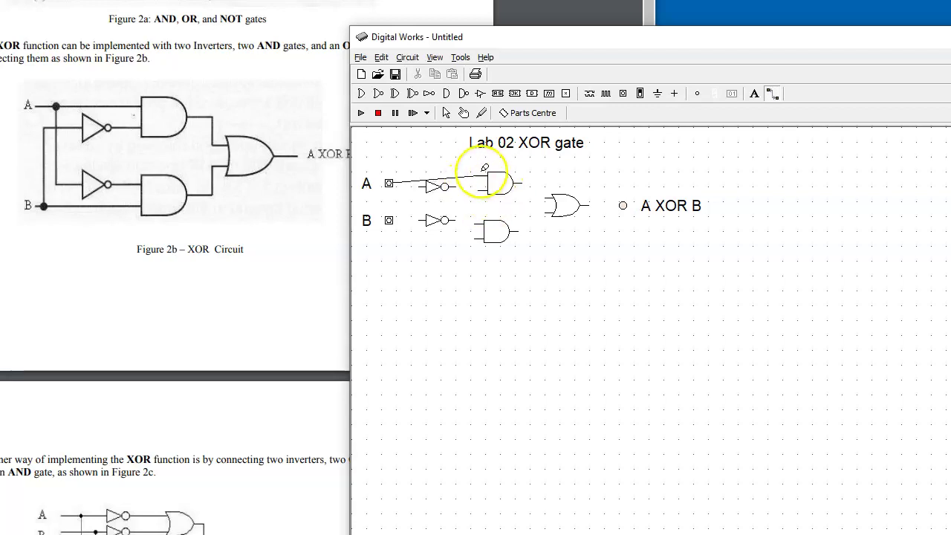
pyautogui.moveTo(487, 173); pyautogui.dragTo(488, 176)
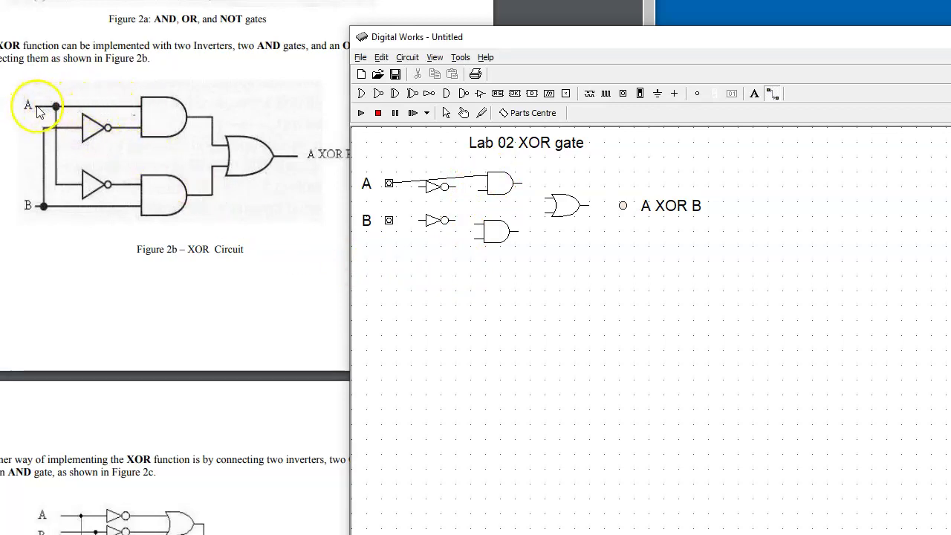
# Shift switch A left to straighten its wire, and move switch B and its label lower
pyautogui.click(446, 114)
pyautogui.click(388, 181)
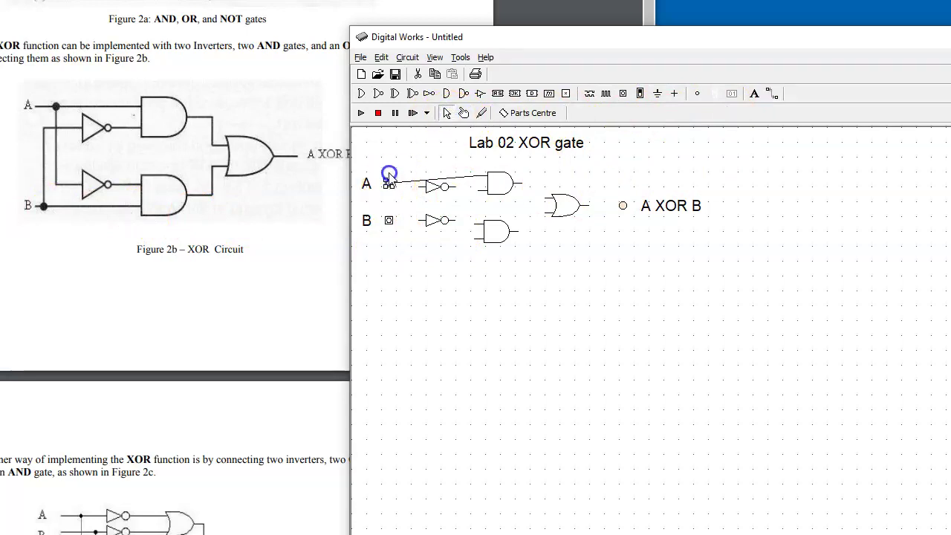
pyautogui.moveTo(388, 178); pyautogui.dragTo(364, 179)
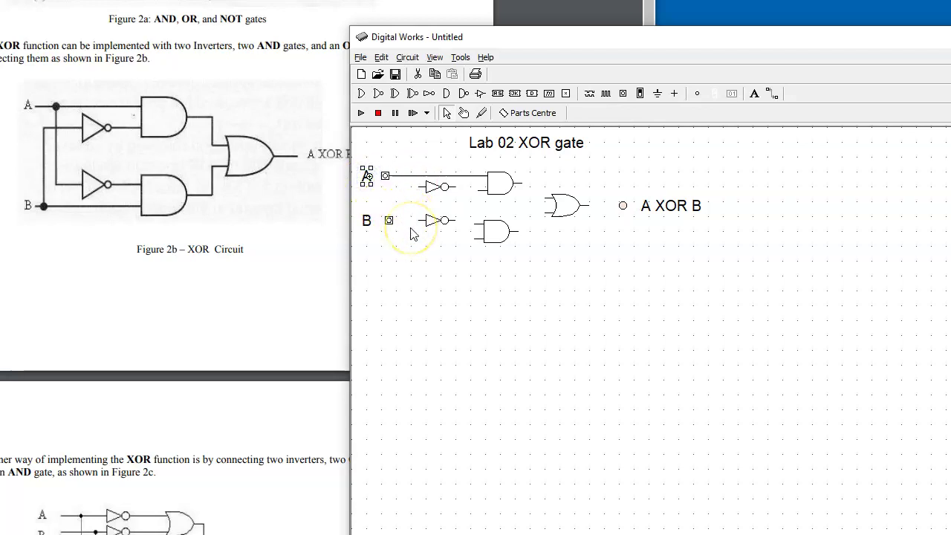
pyautogui.click(389, 221)
pyautogui.moveTo(390, 224); pyautogui.dragTo(386, 243)
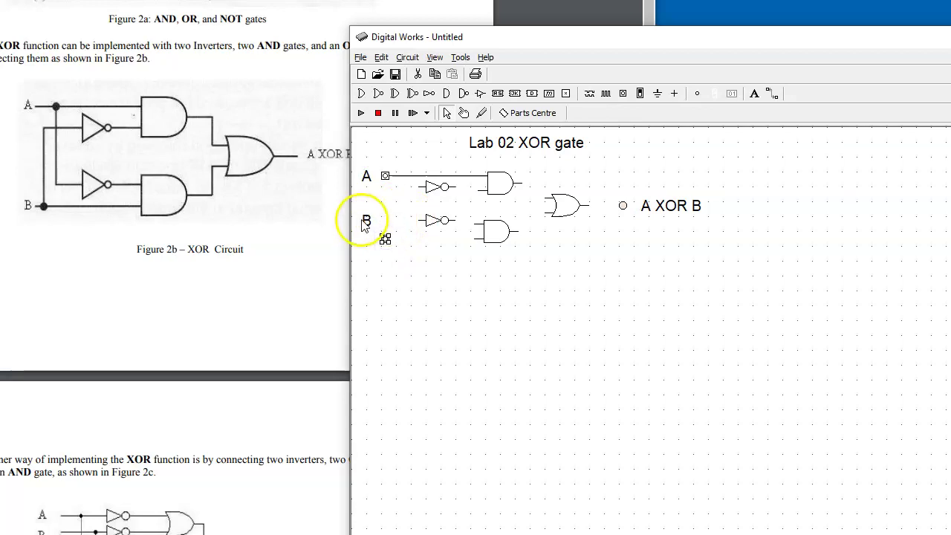
pyautogui.click(366, 222)
pyautogui.moveTo(365, 242); pyautogui.dragTo(366, 239)
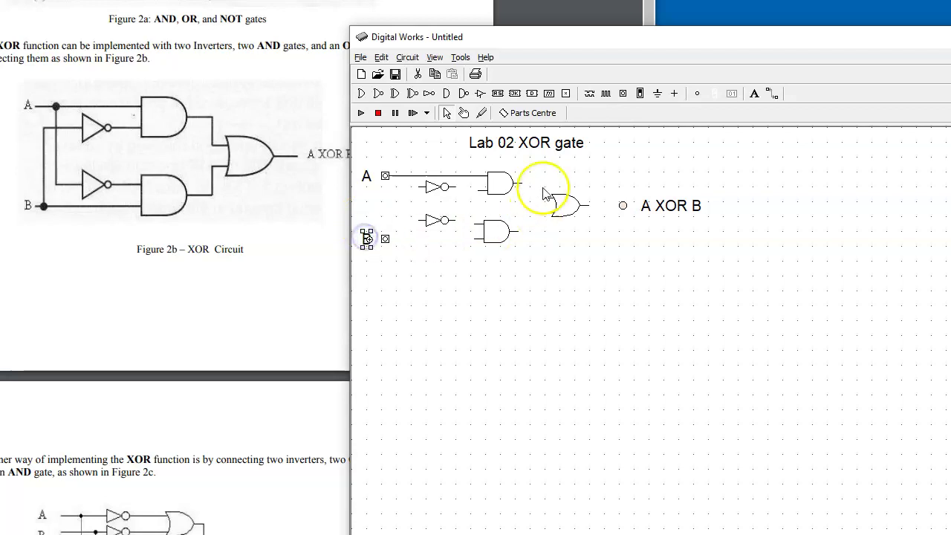
# Wire input B to the lower AND gate and inverter, both inverters to their AND gates, and the upper AND into the OR
pyautogui.click(771, 94)
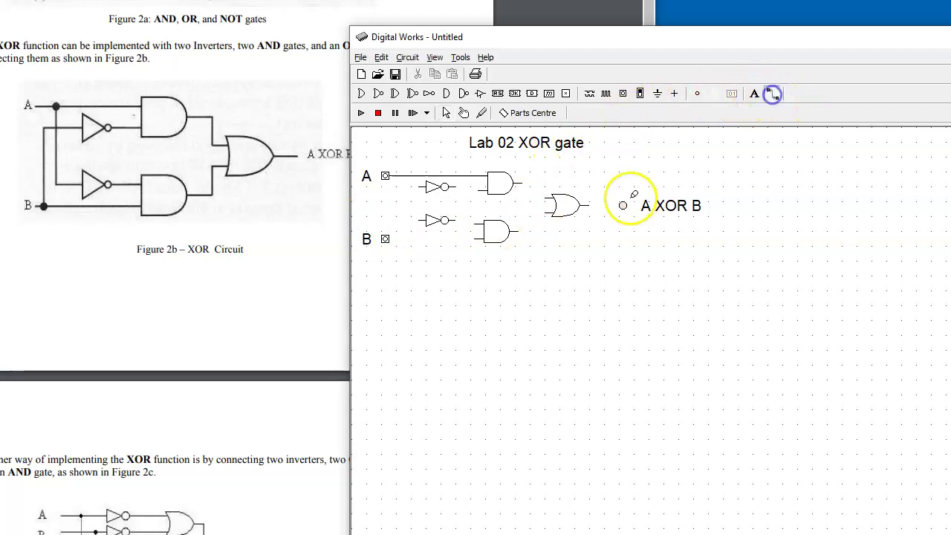
pyautogui.moveTo(386, 239)
pyautogui.mouseDown()
pyautogui.moveTo(471, 250)
pyautogui.moveTo(477, 235)
pyautogui.mouseUp()
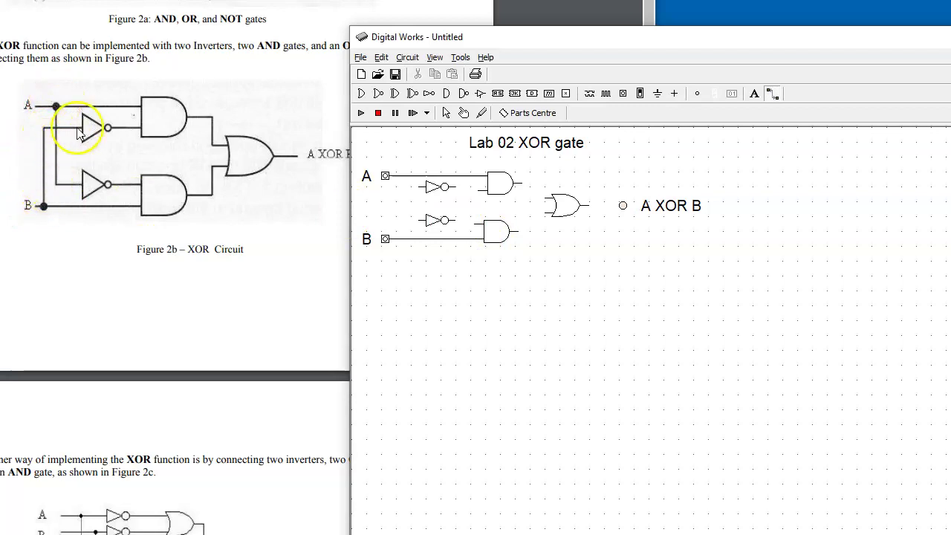
pyautogui.moveTo(423, 220)
pyautogui.mouseDown()
pyautogui.moveTo(424, 250)
pyautogui.moveTo(402, 236)
pyautogui.mouseUp()
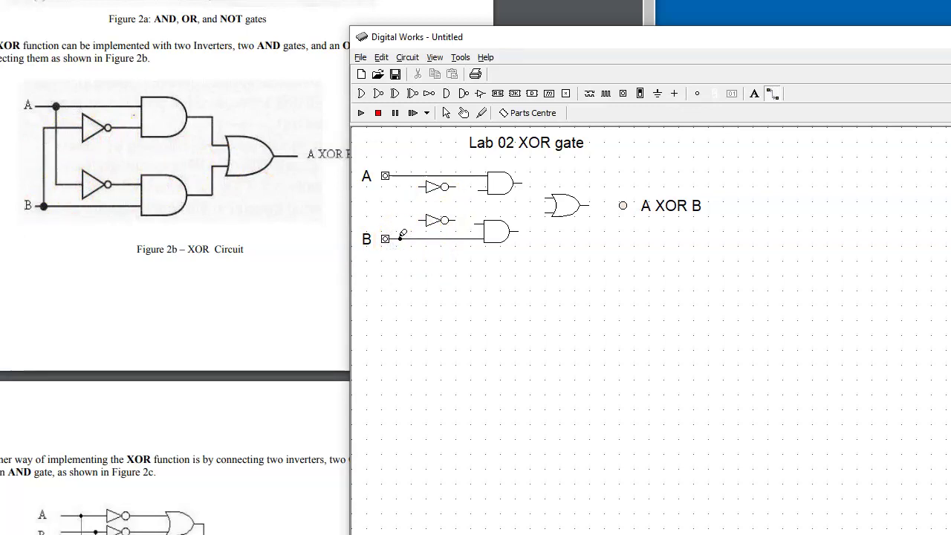
pyautogui.moveTo(402, 235); pyautogui.dragTo(450, 224)
pyautogui.moveTo(435, 192); pyautogui.dragTo(483, 186)
pyautogui.moveTo(448, 219); pyautogui.dragTo(475, 223)
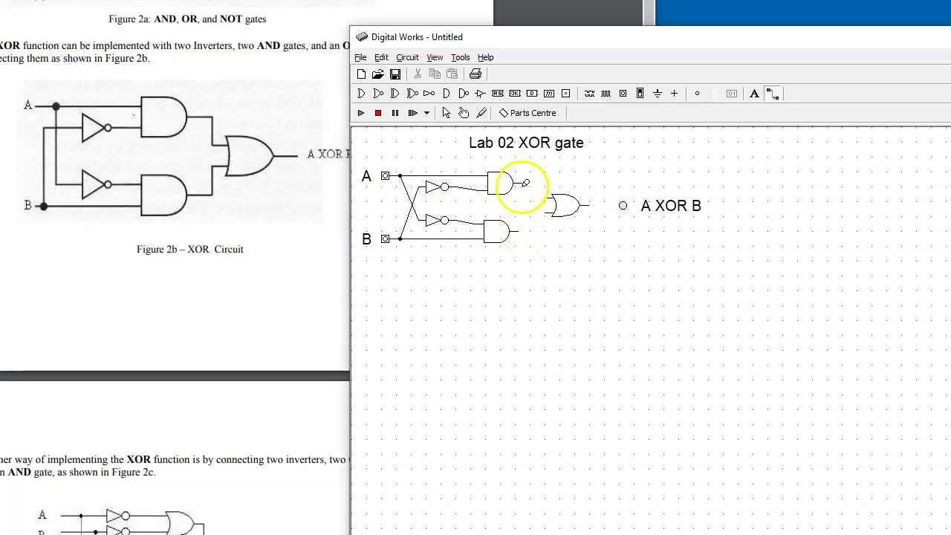
pyautogui.moveTo(522, 185); pyautogui.dragTo(622, 205)
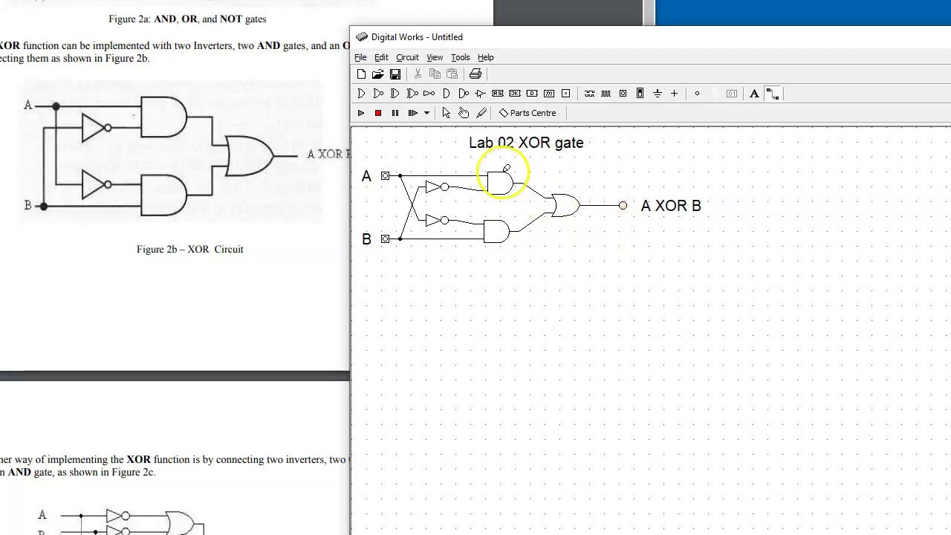
# Drag the upper inverter down so both inverters line up with their AND gate inputs
pyautogui.click(446, 112)
pyautogui.click(431, 186)
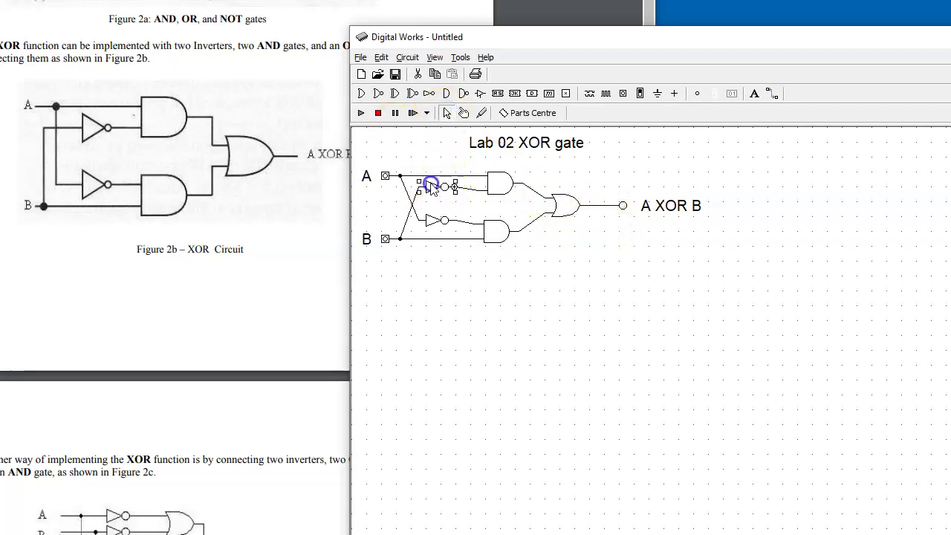
pyautogui.moveTo(430, 186); pyautogui.dragTo(431, 222)
pyautogui.click(466, 291)
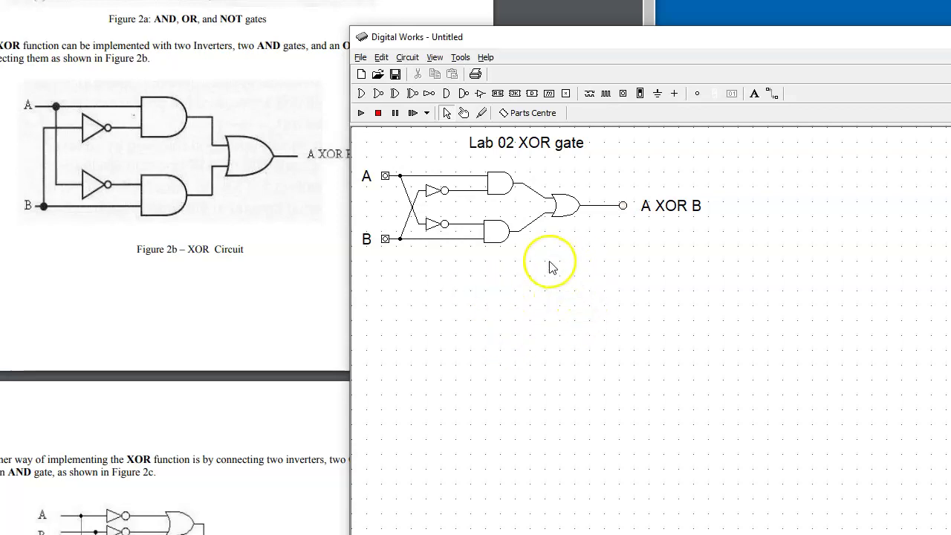
# Nudge the upper AND gate slightly left to straighten its wires, then clear the selection
pyautogui.click(497, 236)
pyautogui.click(494, 184)
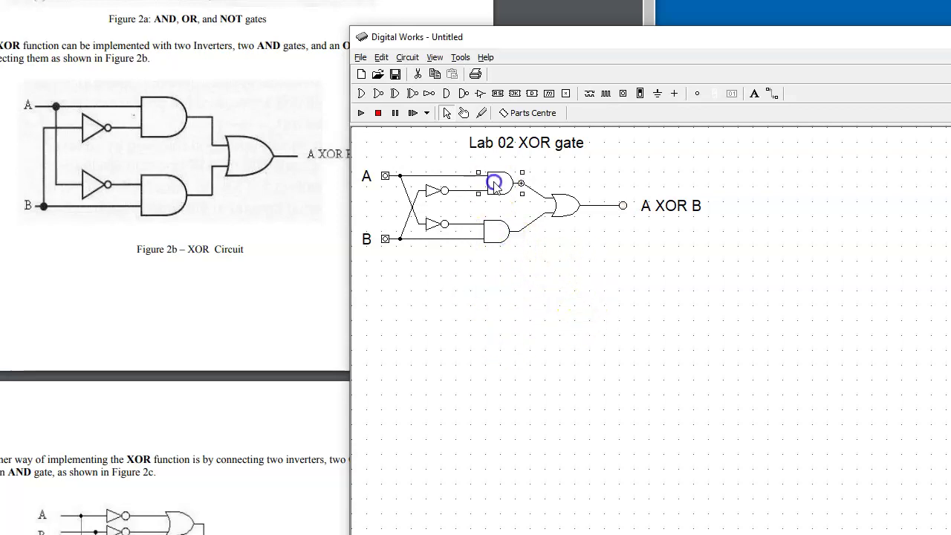
pyautogui.moveTo(490, 184); pyautogui.dragTo(486, 184)
pyautogui.click(543, 266)
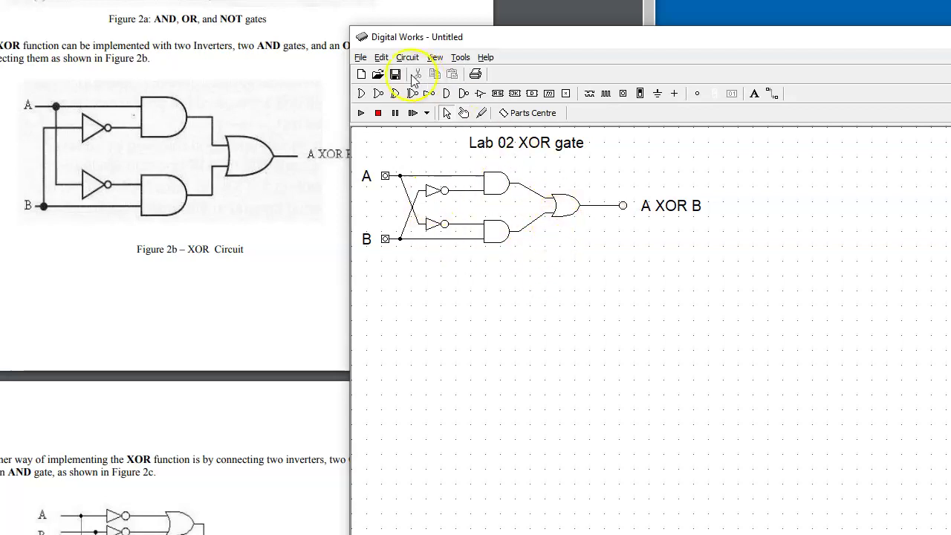
# Dismiss the File menu without saving and Run the completed XOR circuit simulation
pyautogui.click(360, 58)
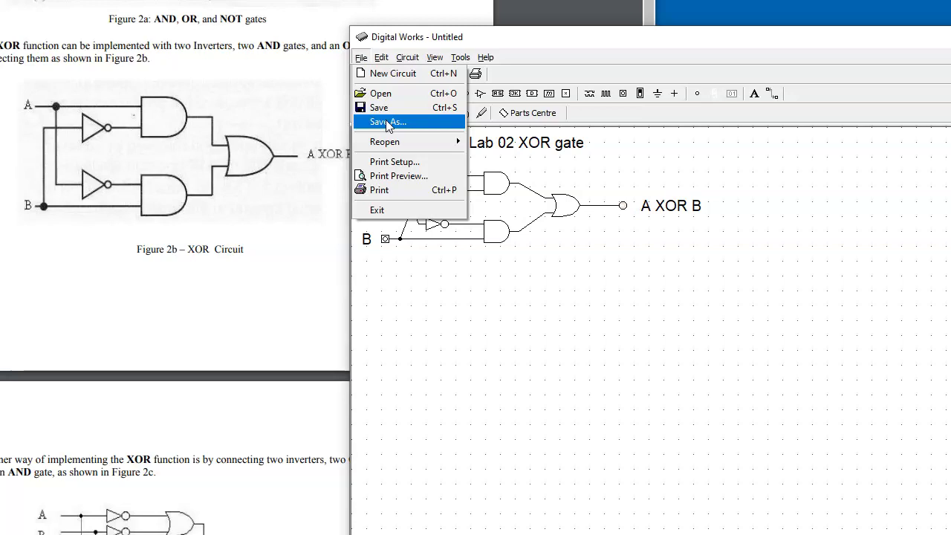
pyautogui.click(488, 32)
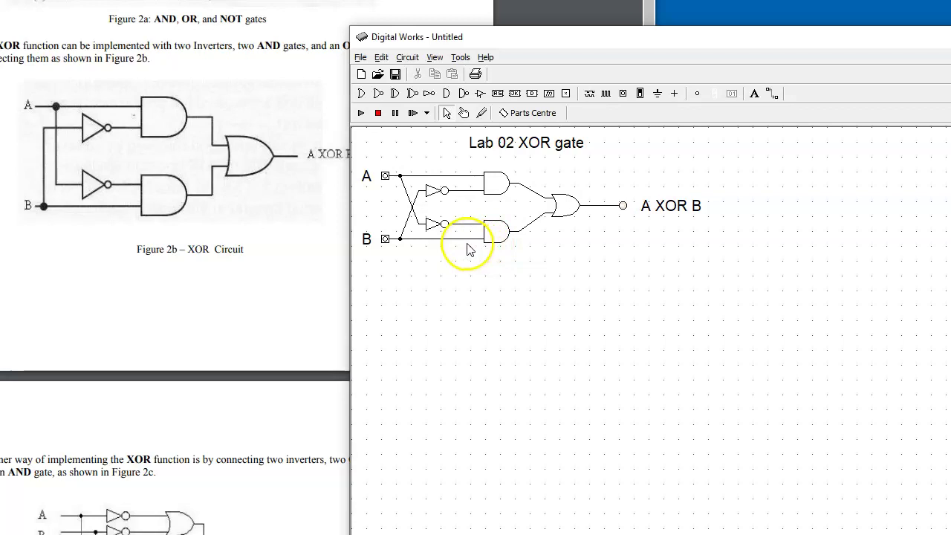
pyautogui.click(360, 114)
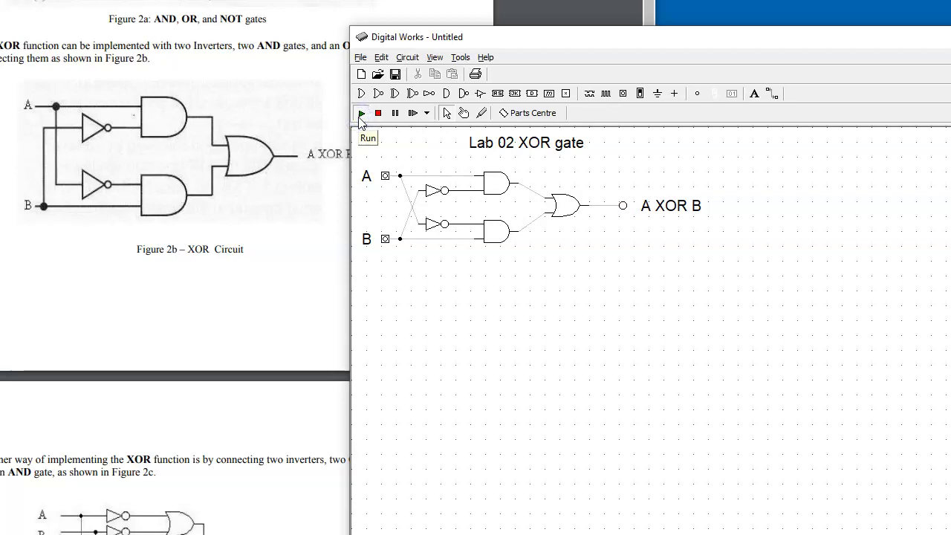
# With the hand tool, toggle switches A and B on and off to test the XOR output LED
pyautogui.click(463, 113)
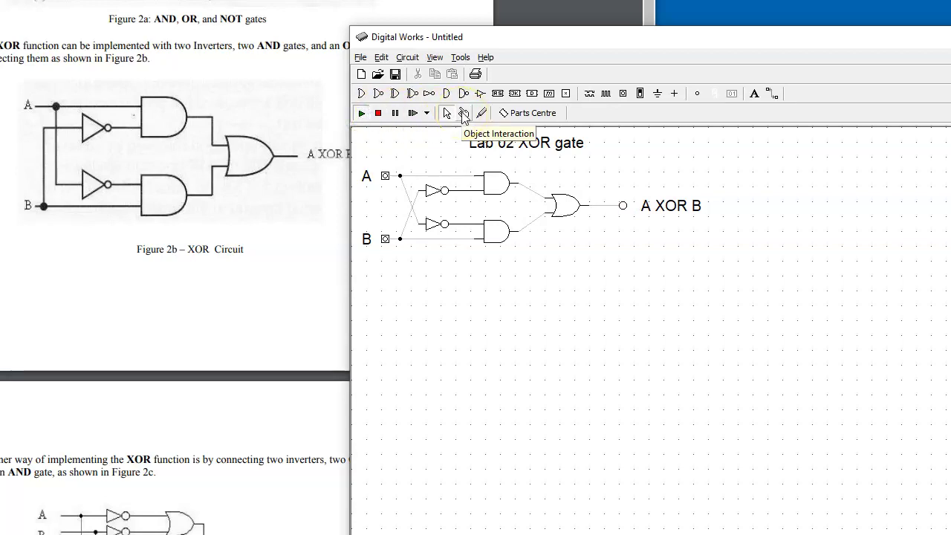
pyautogui.click(464, 115)
pyautogui.click(385, 176)
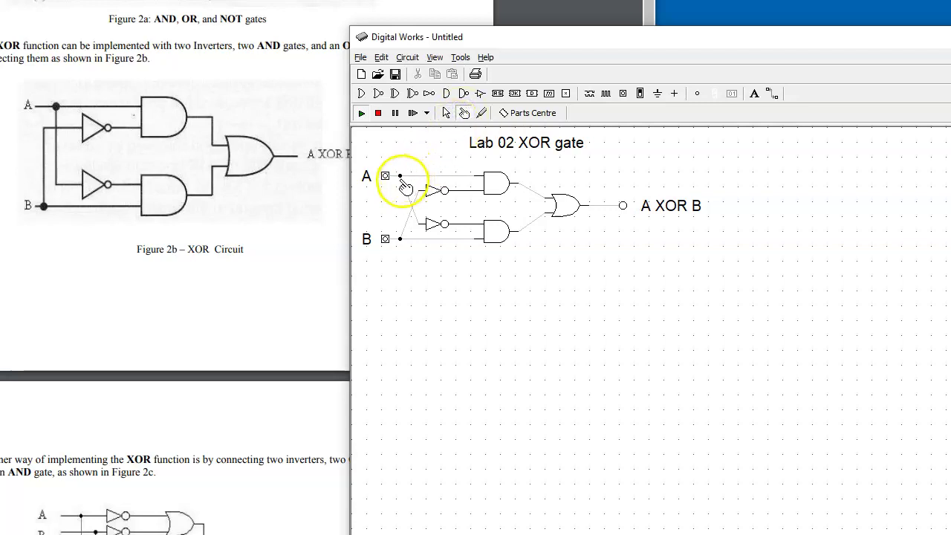
pyautogui.click(386, 236)
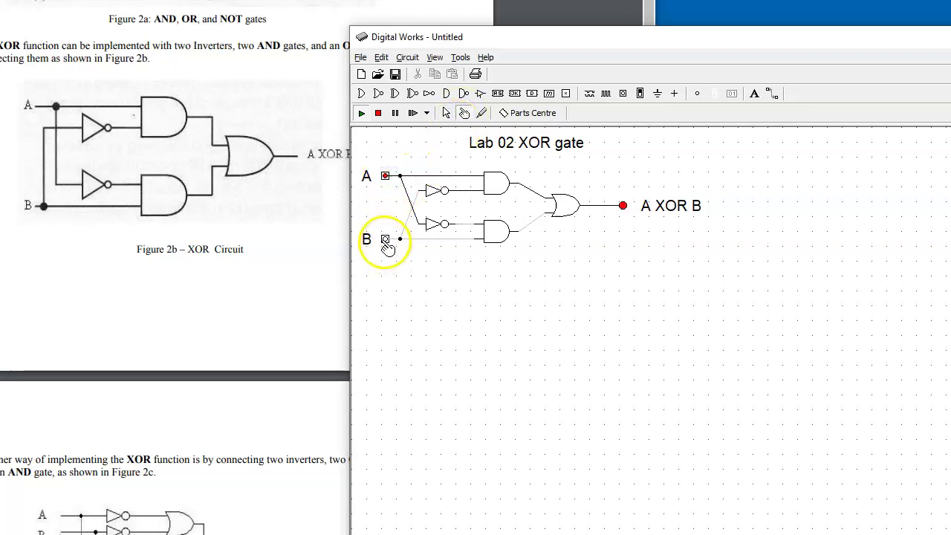
pyautogui.click(384, 239)
pyautogui.click(386, 239)
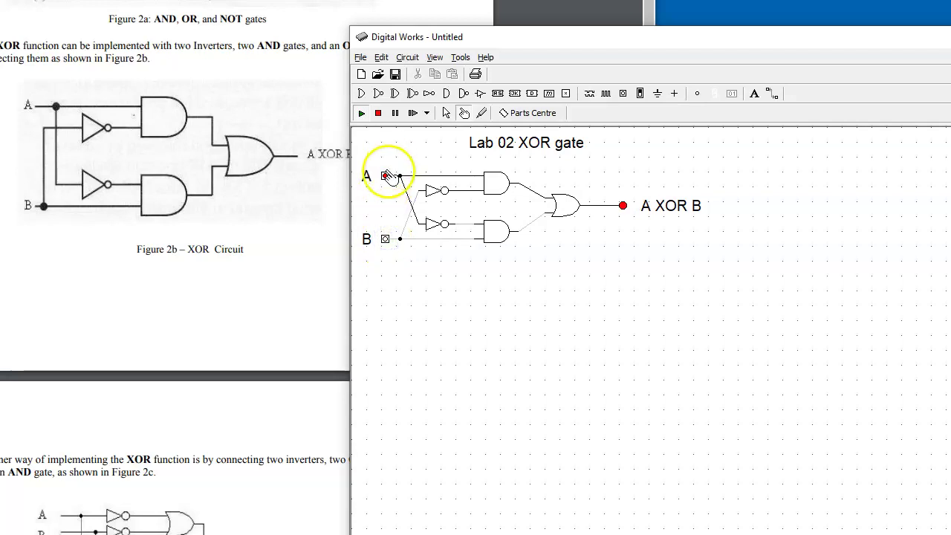
pyautogui.click(385, 177)
pyautogui.click(385, 177)
pyautogui.click(386, 239)
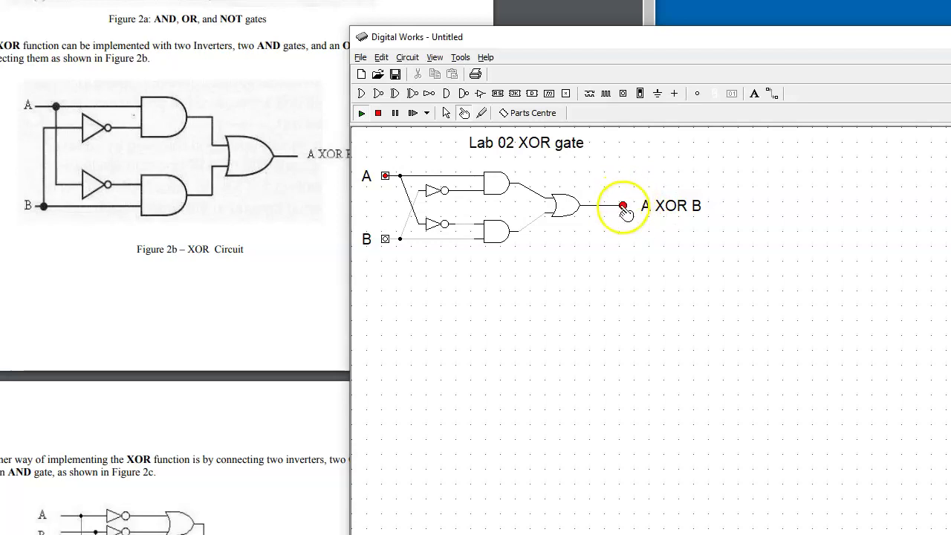
# Cycle through the A/B combinations again, ending with B off, then scroll to the Submitting Results table
pyautogui.click(385, 239)
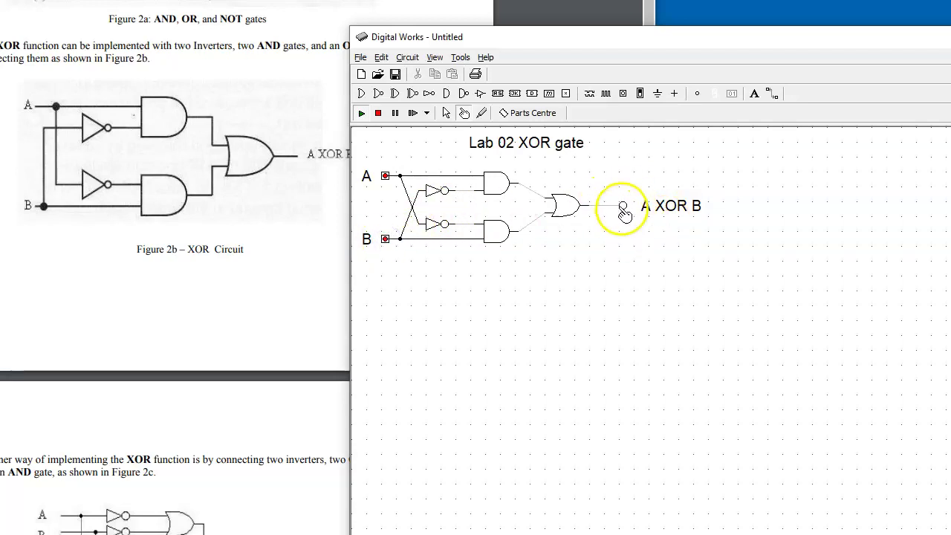
pyautogui.click(385, 176)
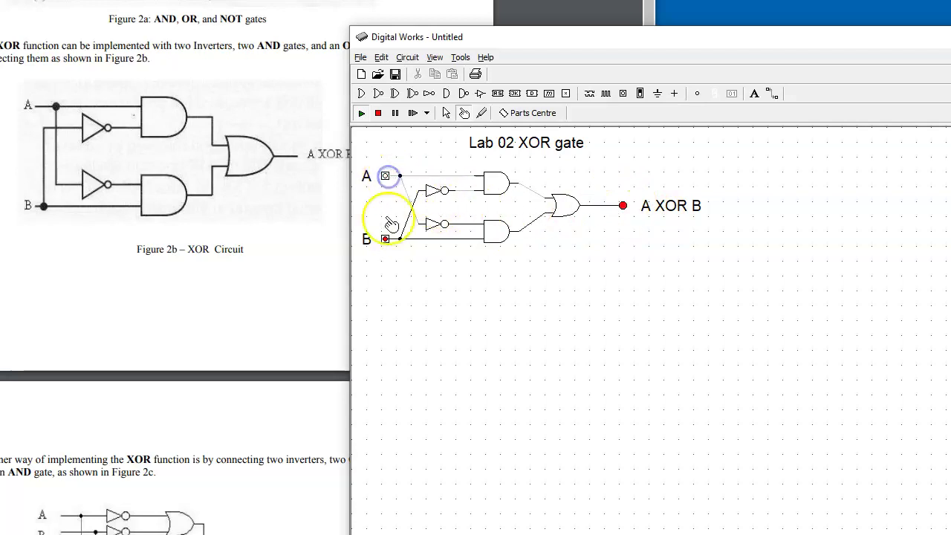
pyautogui.click(385, 239)
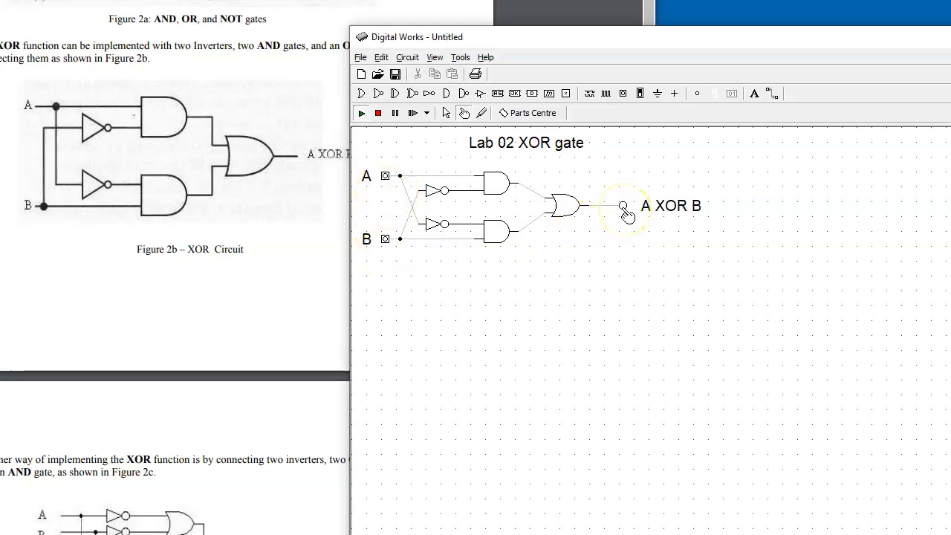
pyautogui.click(386, 178)
pyautogui.click(386, 178)
pyautogui.click(385, 240)
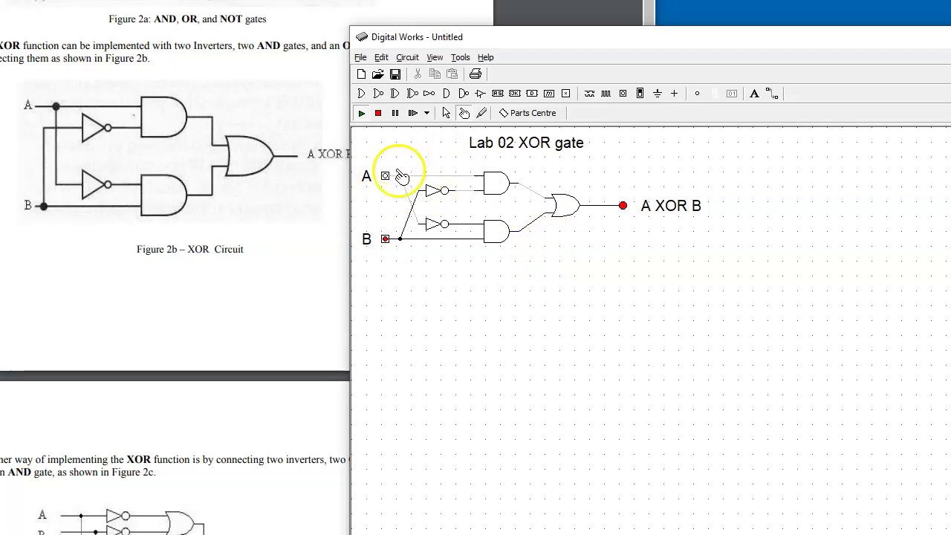
pyautogui.click(389, 240)
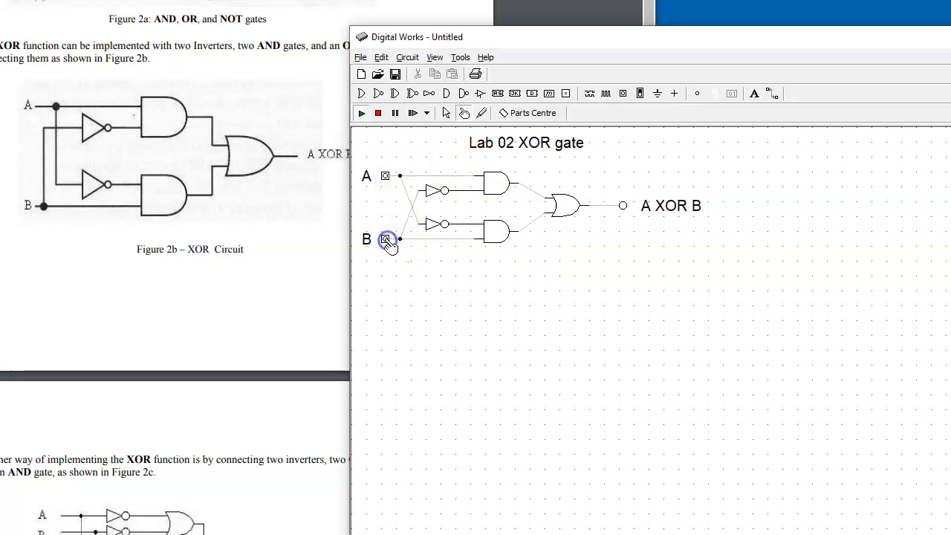
pyautogui.click(527, 185)
pyautogui.click(495, 237)
pyautogui.click(558, 211)
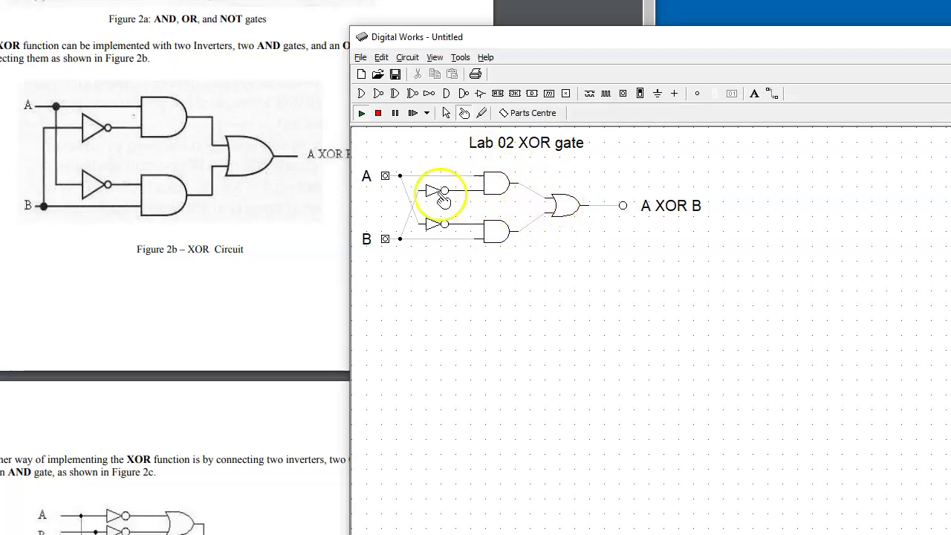
pyautogui.scroll(-5, 326, 197)
pyautogui.scroll(-3, 316, 199)
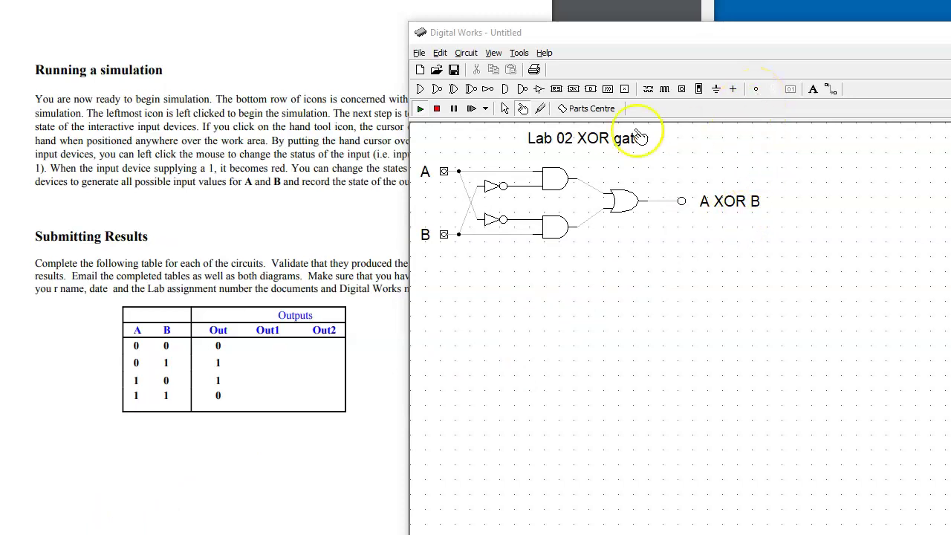
# Stop the simulation and place two LEDs, one above and one below the XOR output
pyautogui.click(504, 109)
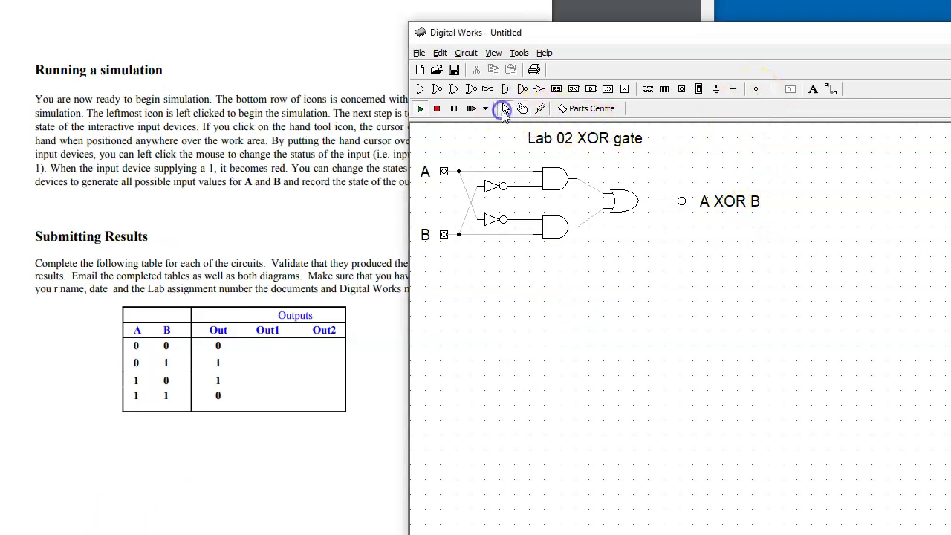
pyautogui.click(436, 110)
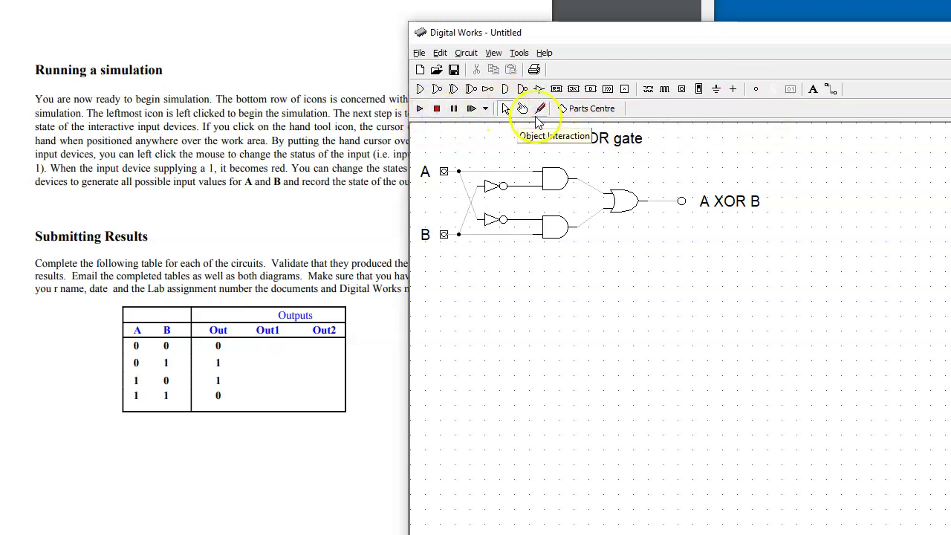
pyautogui.click(756, 90)
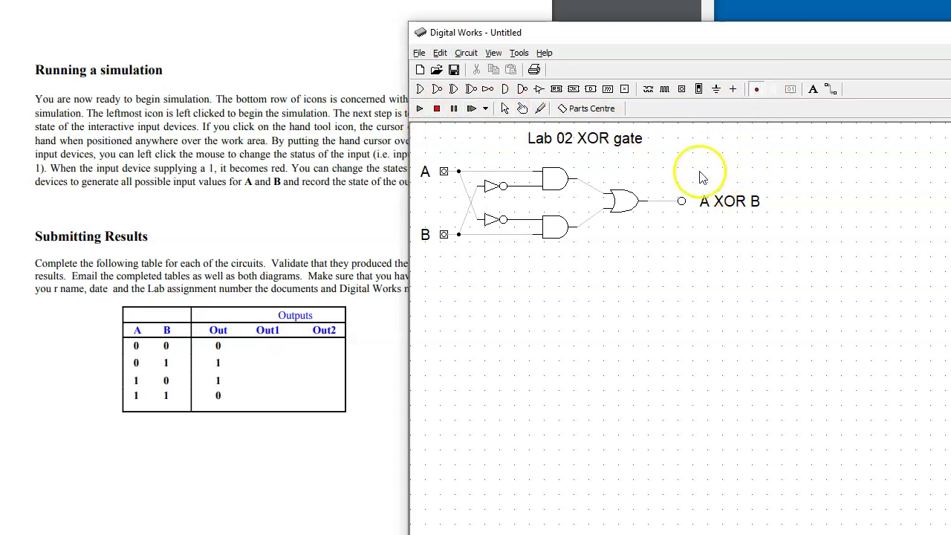
pyautogui.click(681, 164)
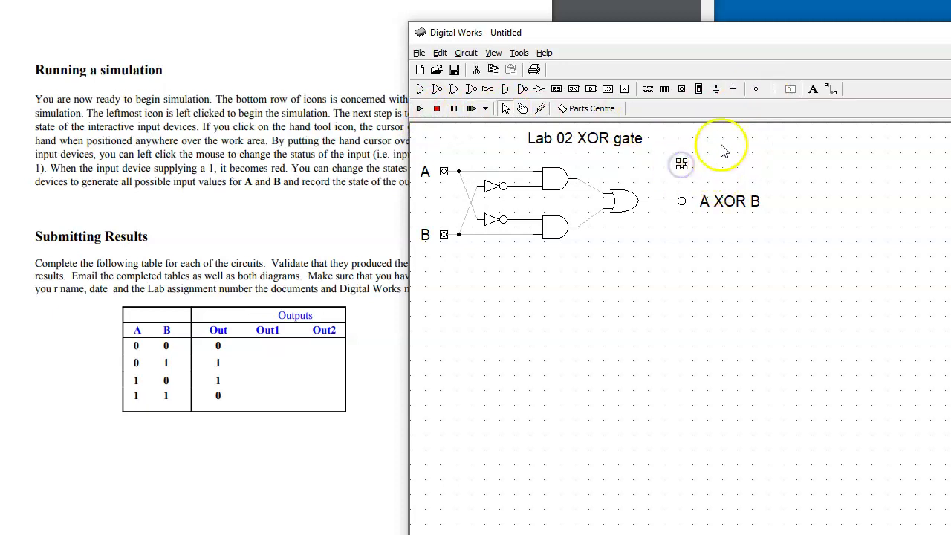
pyautogui.click(755, 89)
pyautogui.click(681, 238)
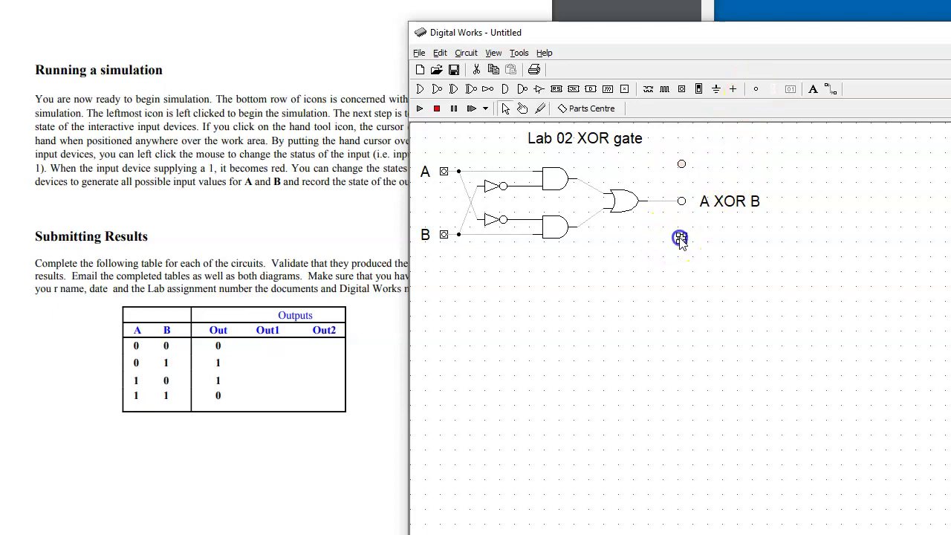
# Label the top LED 'Out 1' using the Text tool
pyautogui.click(813, 89)
pyautogui.click(705, 163)
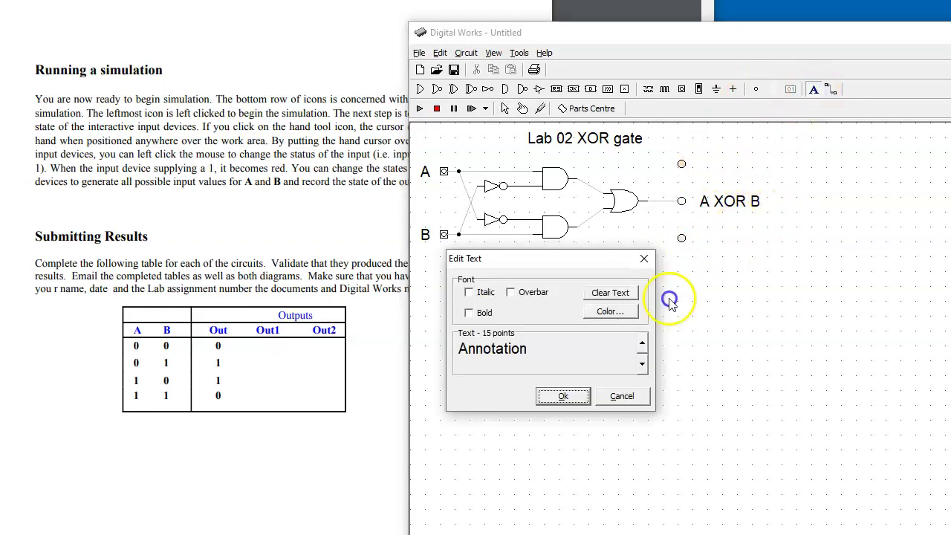
pyautogui.moveTo(557, 355); pyautogui.dragTo(423, 356)
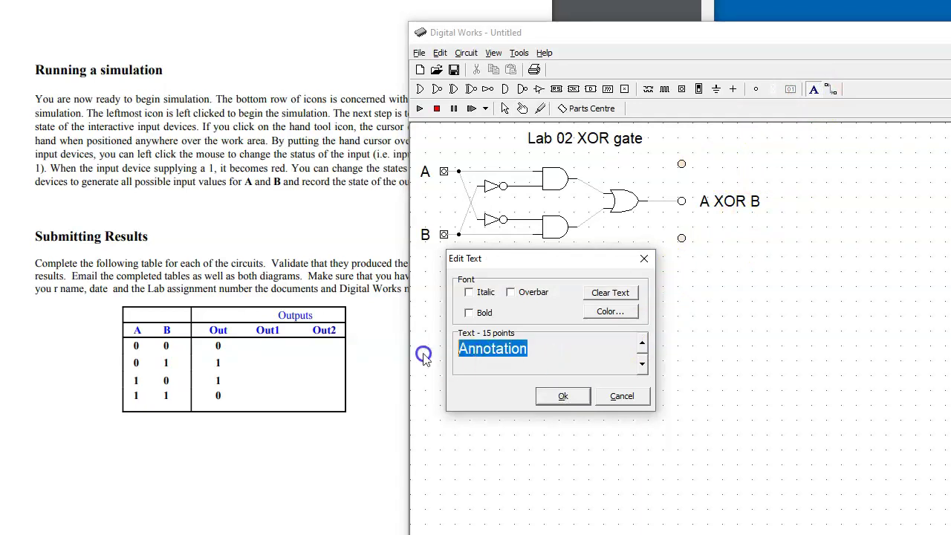
pyautogui.write('P')
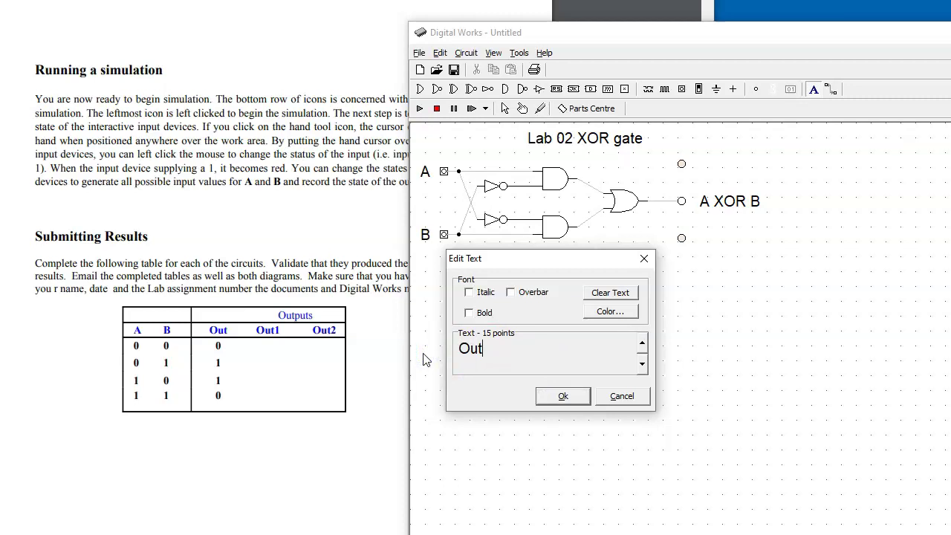
pyautogui.click(553, 396)
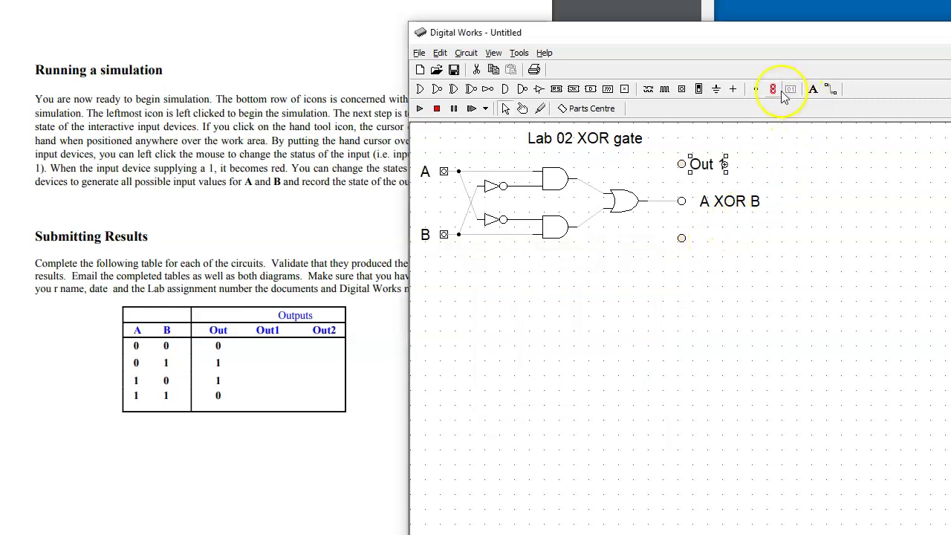
# Label the bottom LED 'Out 2' and check both new labels
pyautogui.click(814, 89)
pyautogui.click(695, 240)
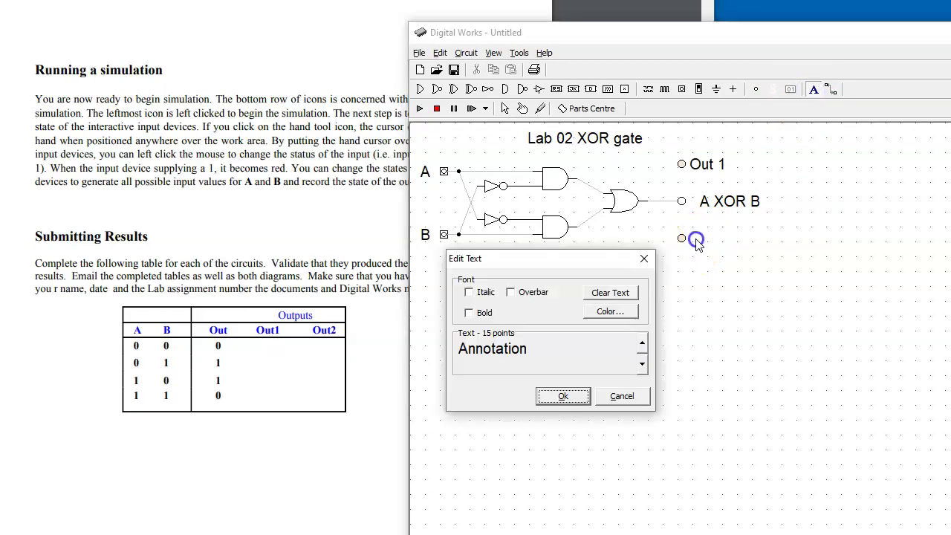
pyautogui.moveTo(557, 358); pyautogui.dragTo(447, 357)
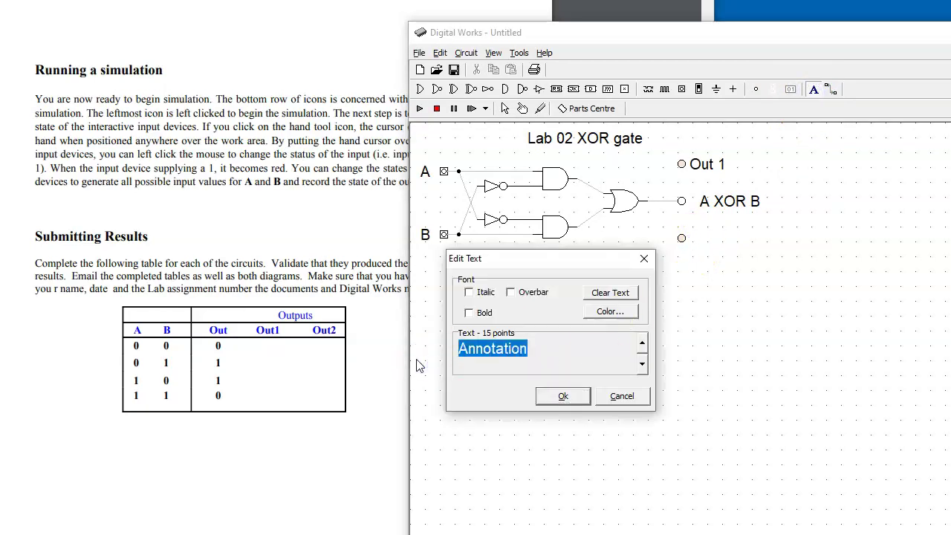
pyautogui.write('Out 2')
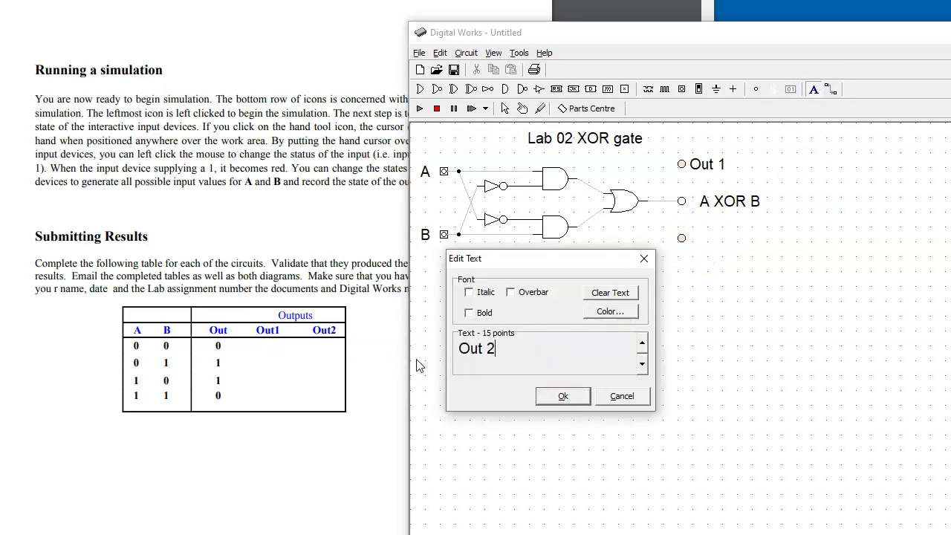
pyautogui.click(562, 396)
pyautogui.click(698, 242)
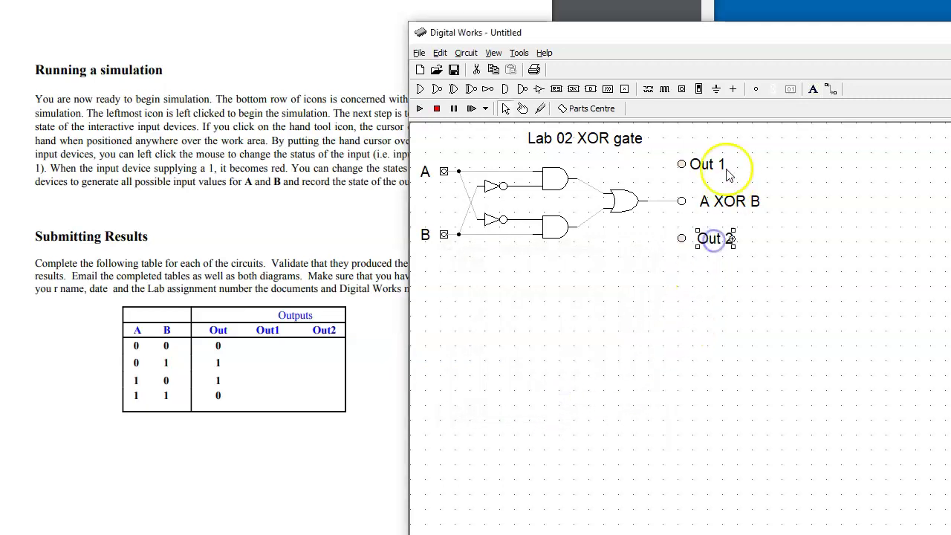
pyautogui.click(705, 165)
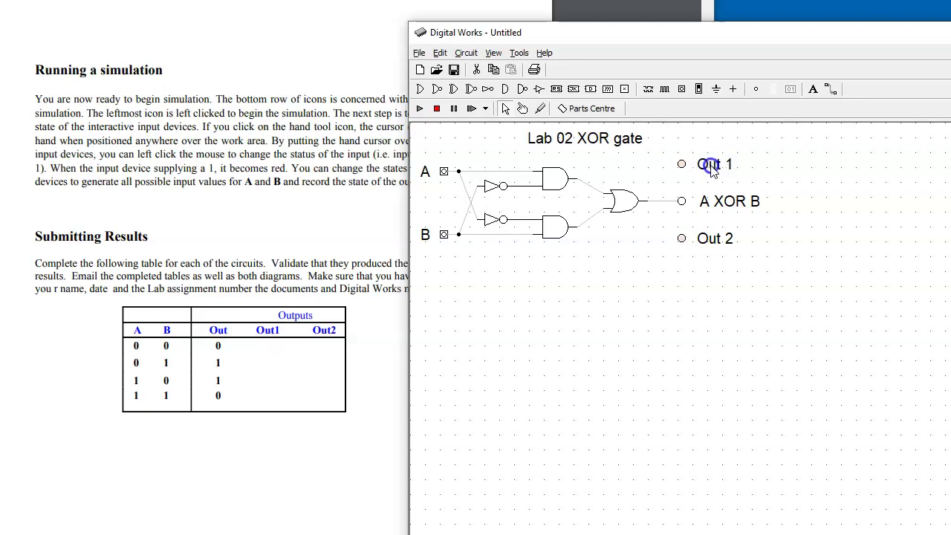
pyautogui.click(711, 168)
# Draw wires from the Out 1 LED to the upper AND output and from Out 2 to the lower AND output
pyautogui.click(718, 271)
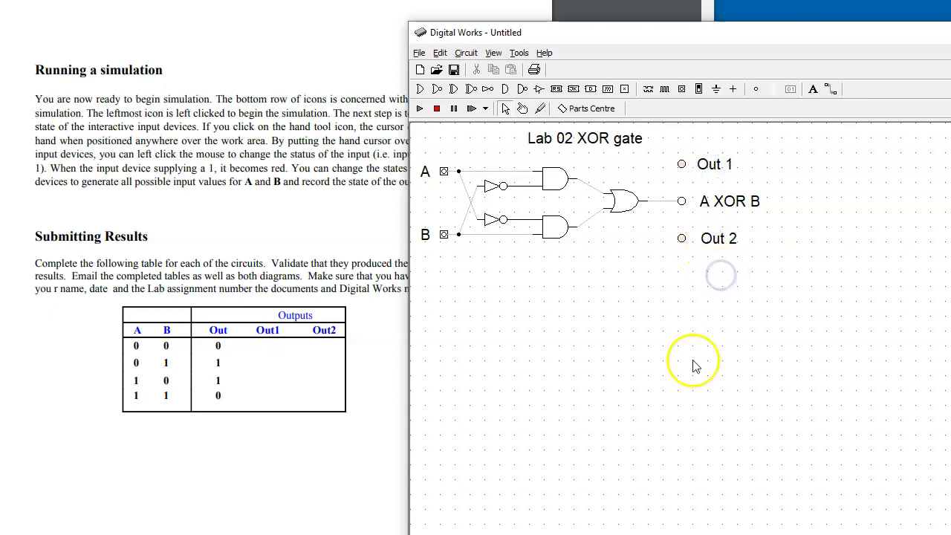
pyautogui.click(832, 88)
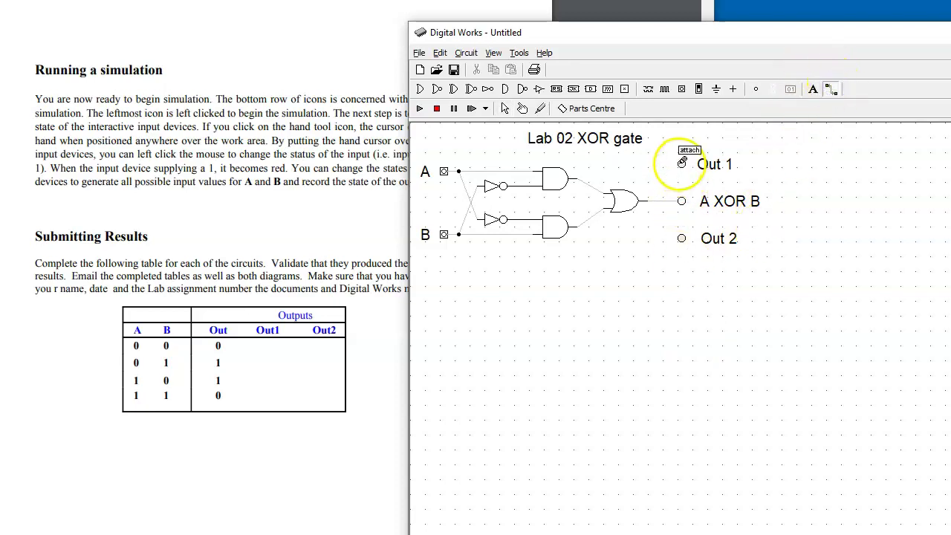
pyautogui.moveTo(648, 161); pyautogui.dragTo(610, 161)
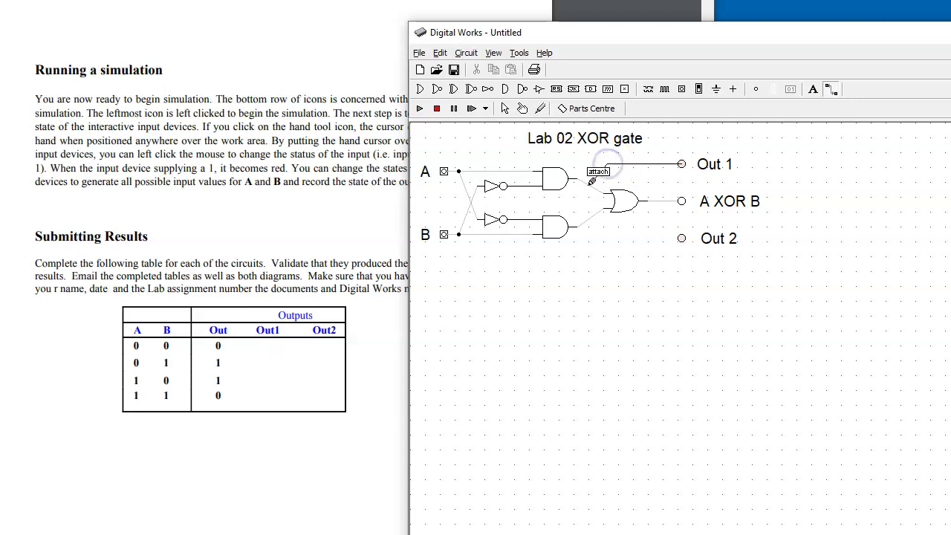
pyautogui.click(681, 237)
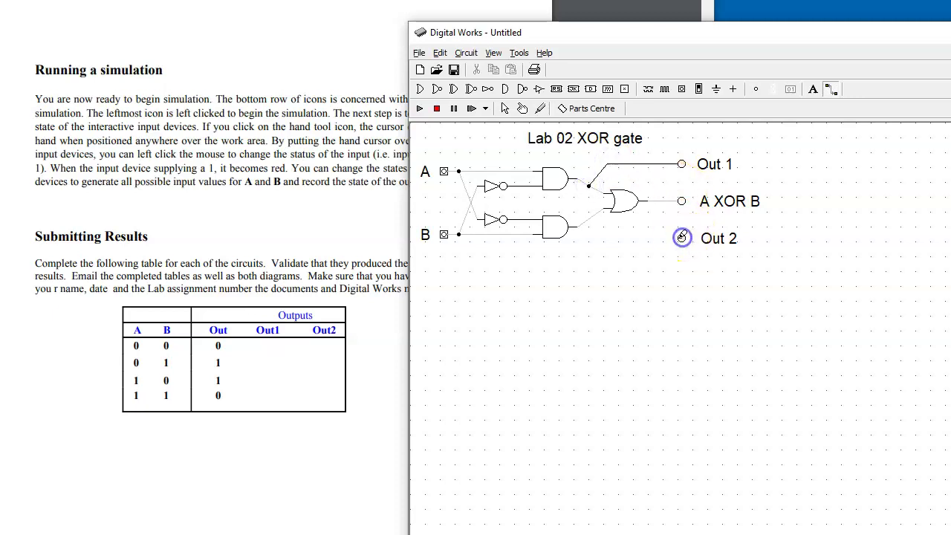
pyautogui.moveTo(682, 238); pyautogui.dragTo(610, 233)
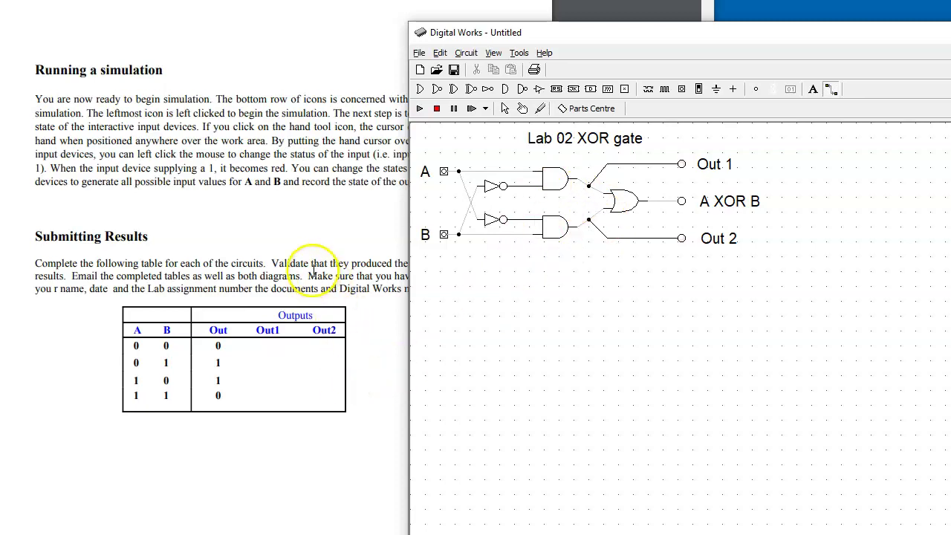
pyautogui.scroll(10, 312, 271)
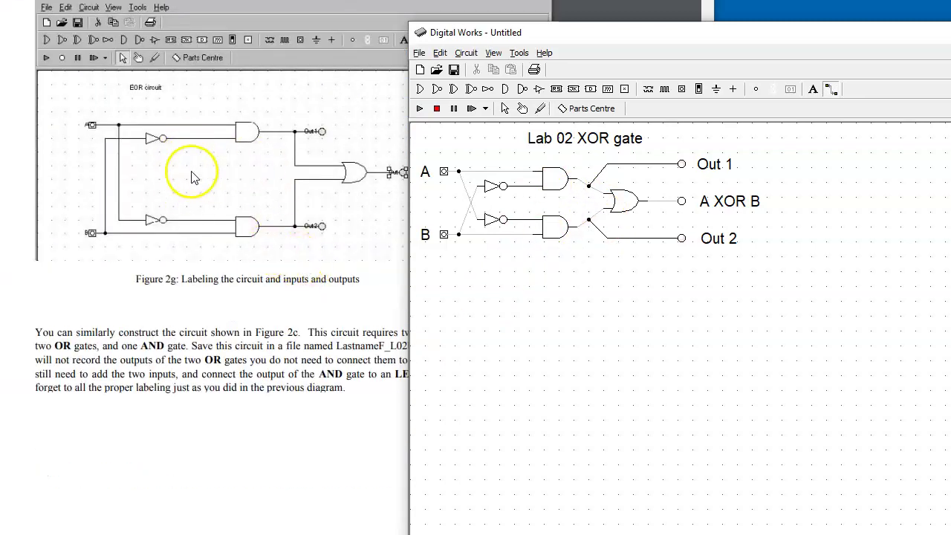
pyautogui.scroll(10, 212, 149)
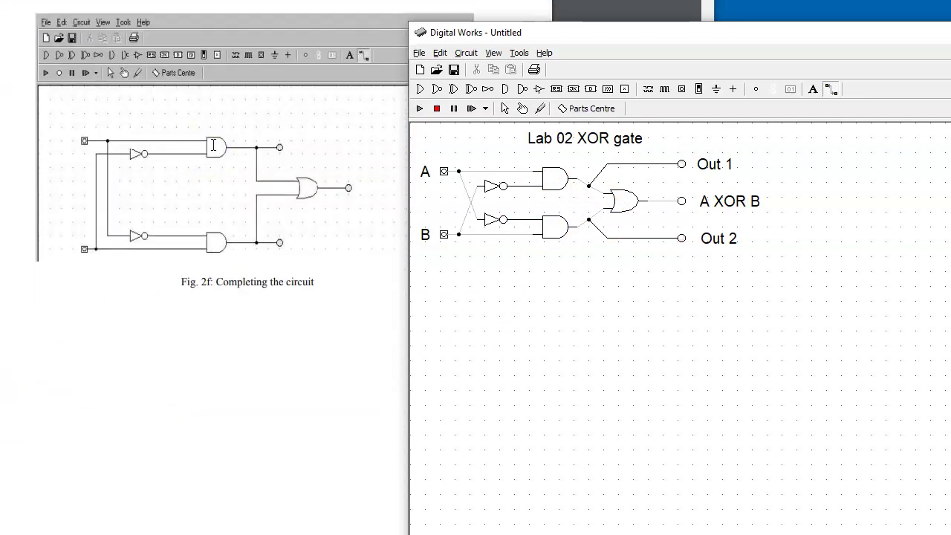
pyautogui.scroll(10, 213, 145)
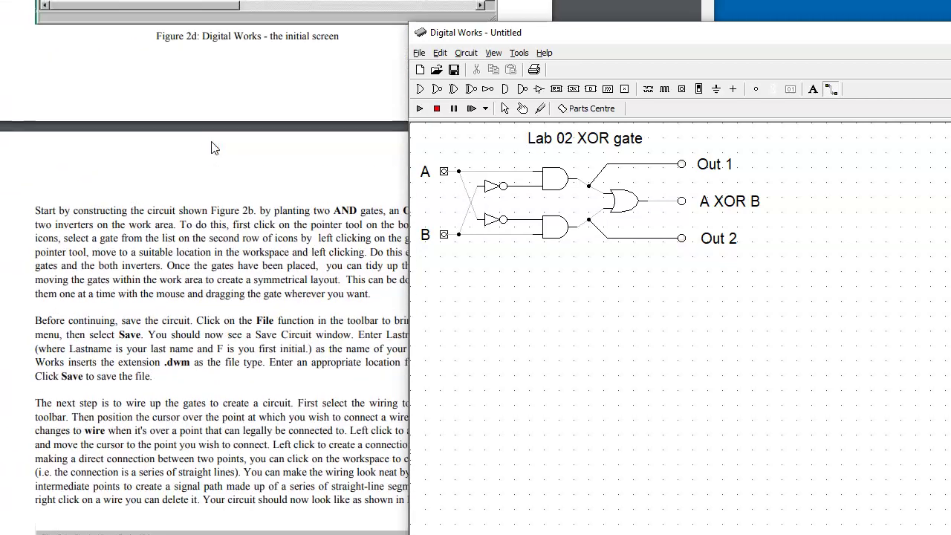
pyautogui.scroll(10, 212, 148)
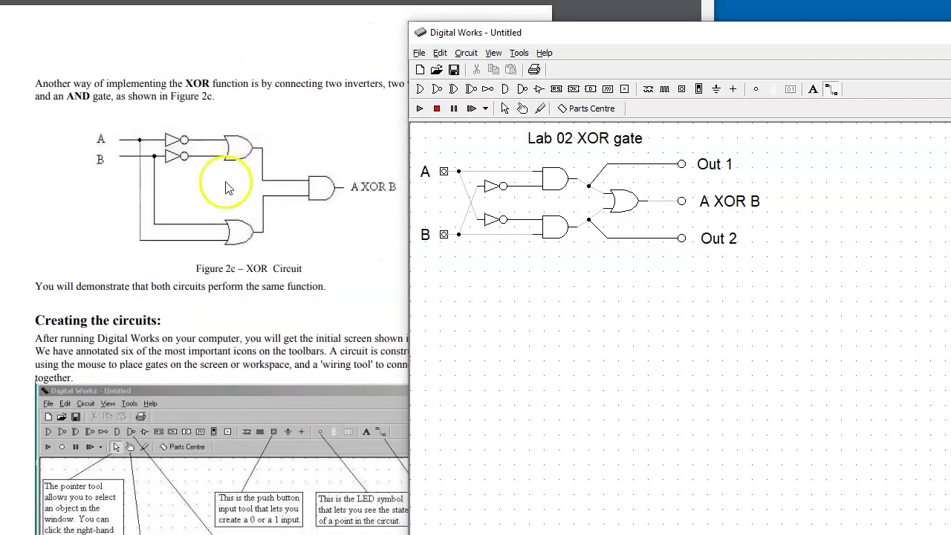
pyautogui.scroll(-10, 265, 250)
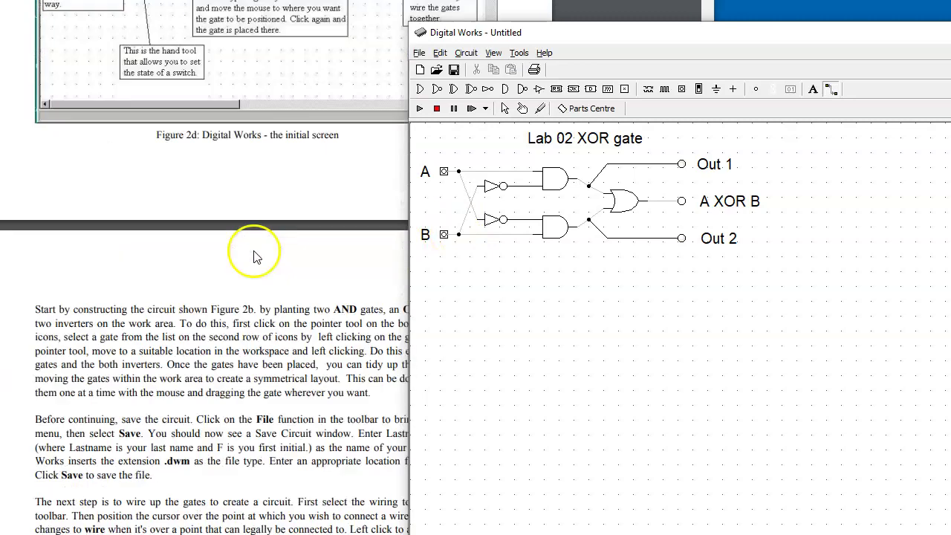
pyautogui.scroll(-15, 253, 256)
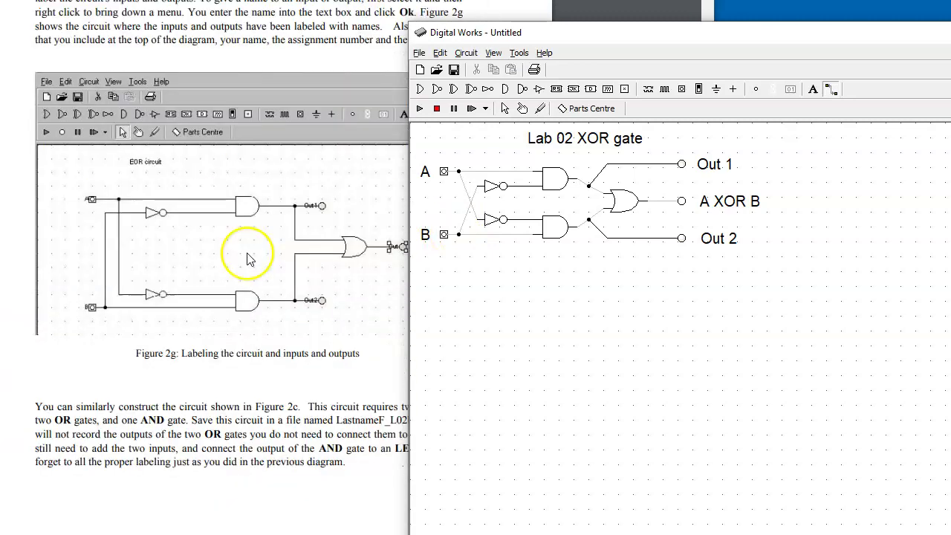
pyautogui.scroll(-15, 249, 258)
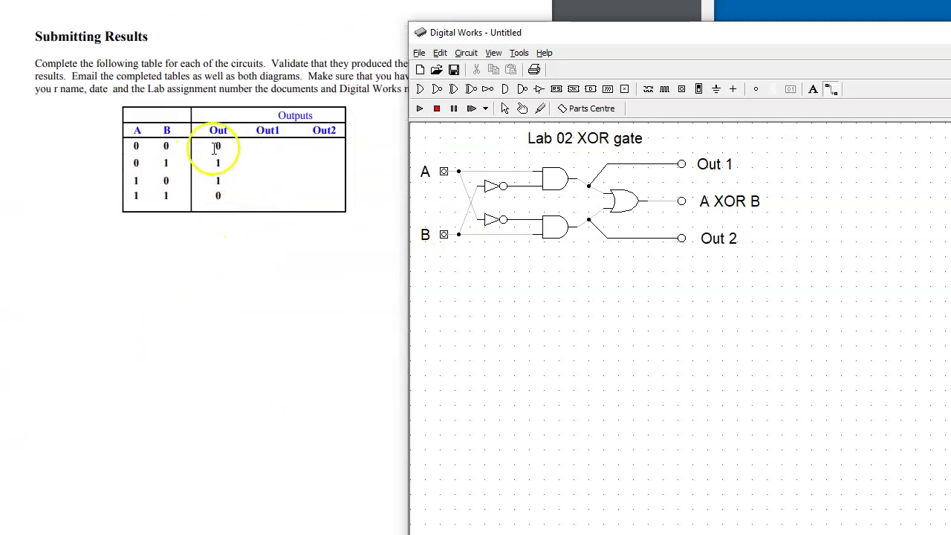